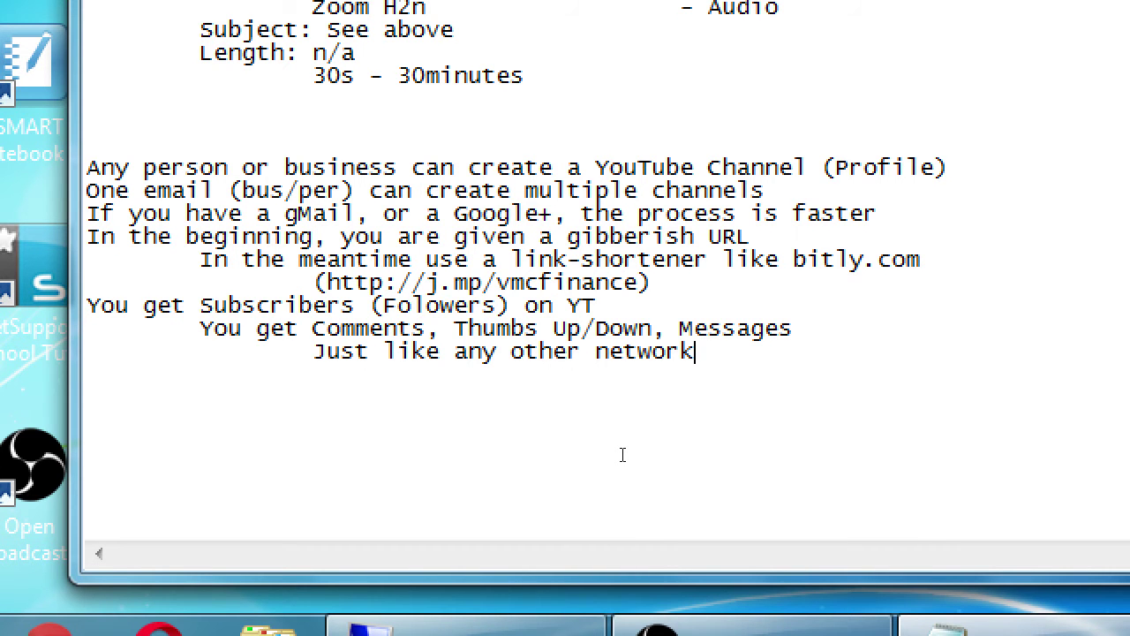
- Zoom the screen back out to normal with Windows Magnifier
{"action": "key", "text": "super+minus"}
{"action": "key", "text": "super+minus"}
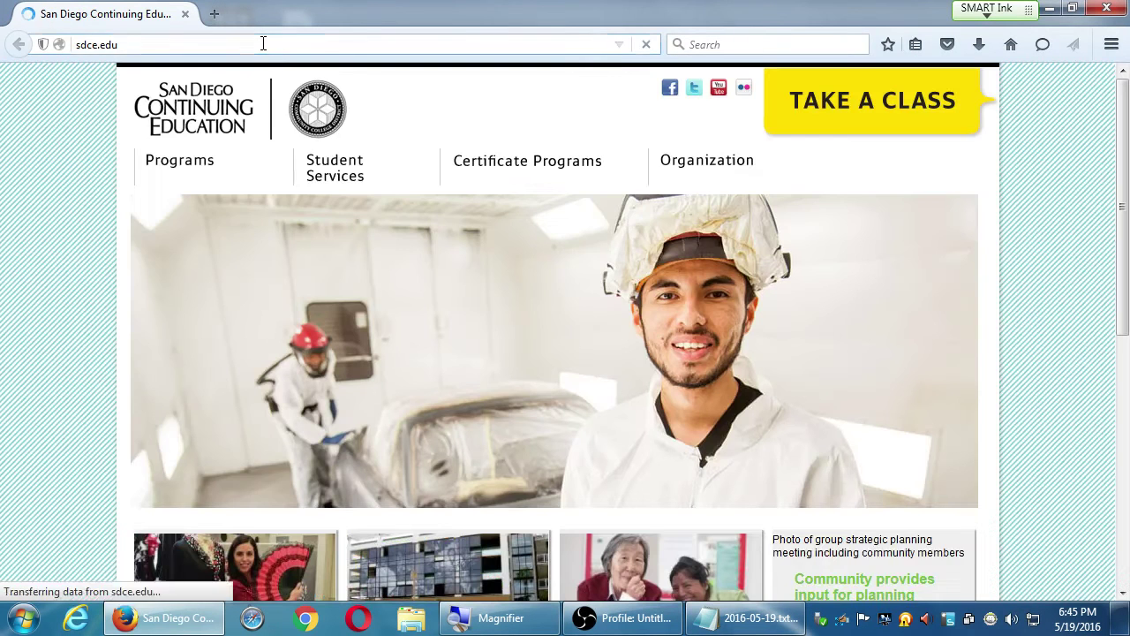
- Load youtube.com in Firefox and close the video ad banner on the home page
{"action": "left_click", "coordinate": [262, 43]}
{"action": "type", "text": "youtube.com"}
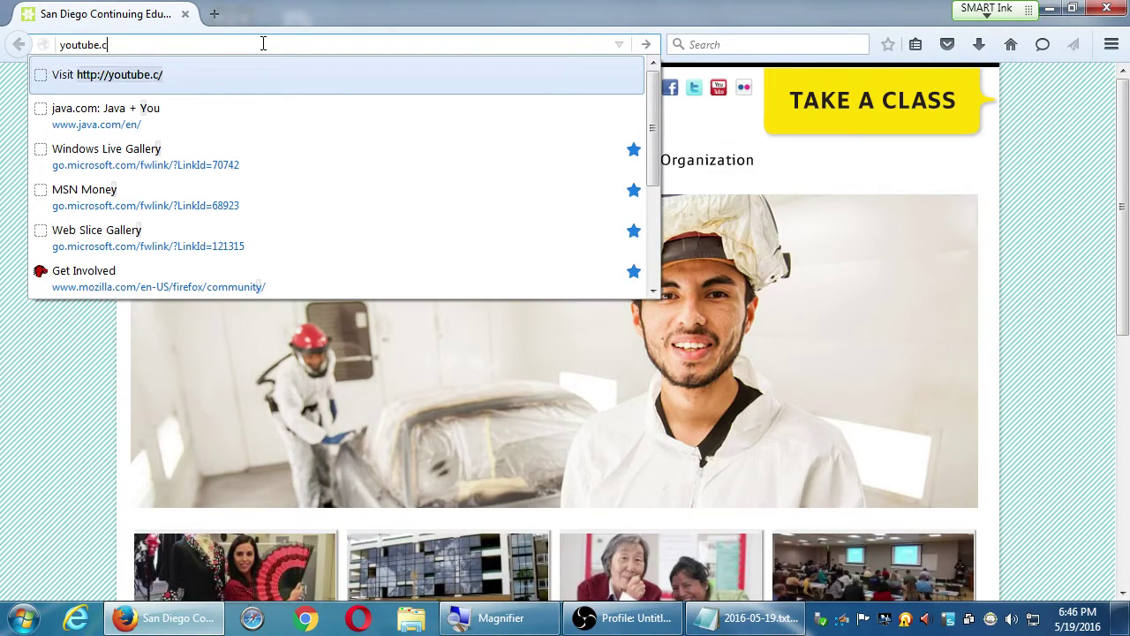
{"action": "key", "text": "Return"}
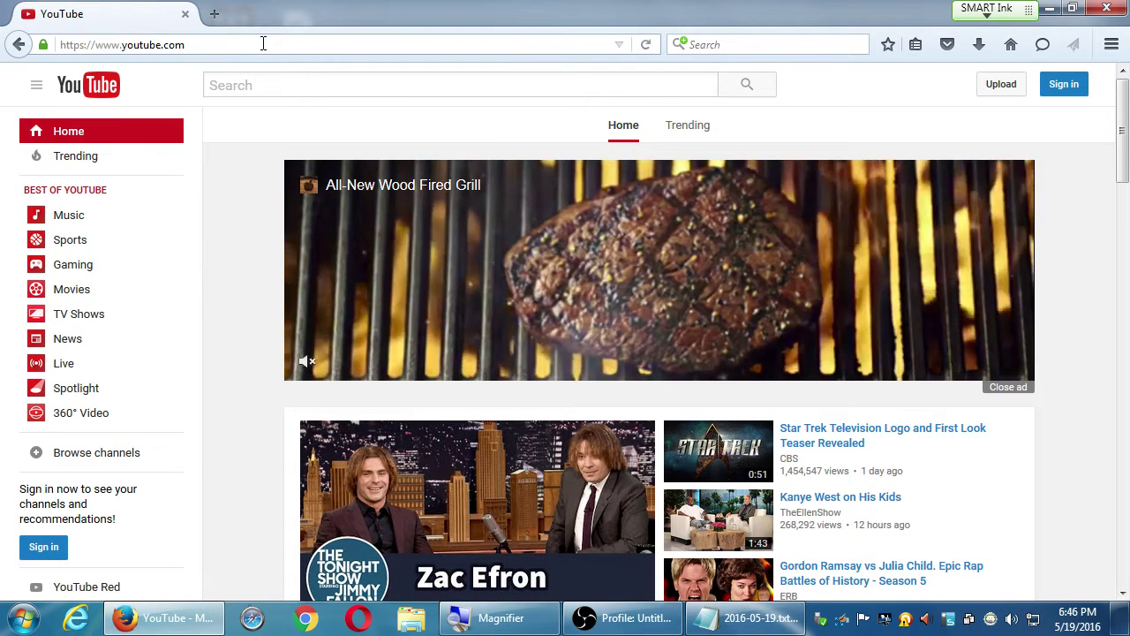
{"action": "left_click", "coordinate": [1007, 389]}
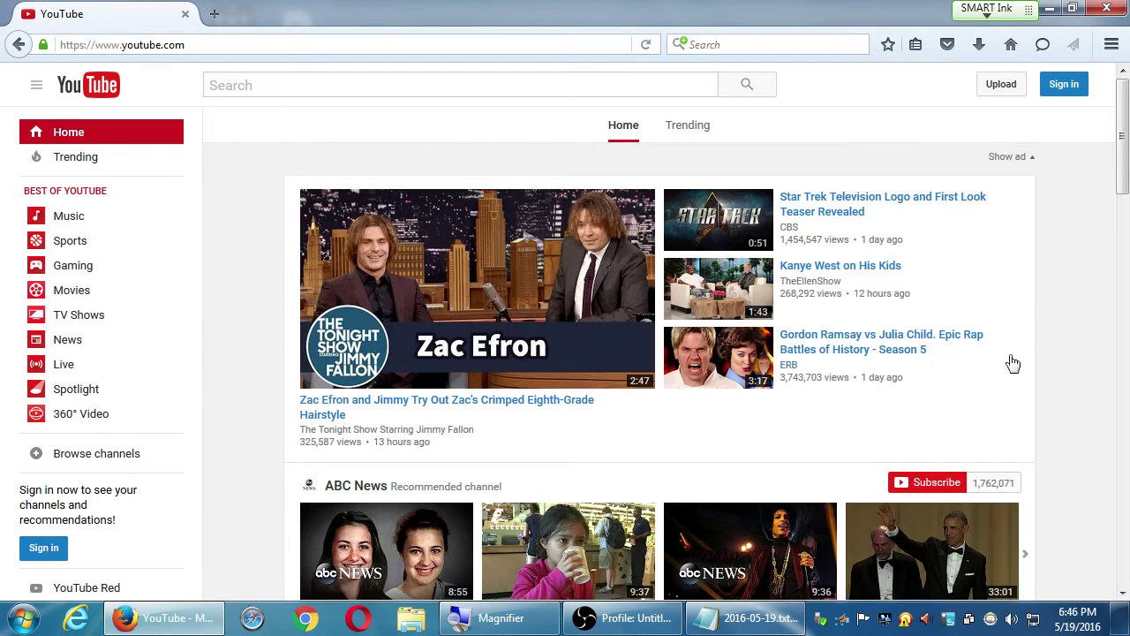
{"action": "scroll", "coordinate": [1032, 291], "scroll_direction": "down", "scroll_amount": 3}
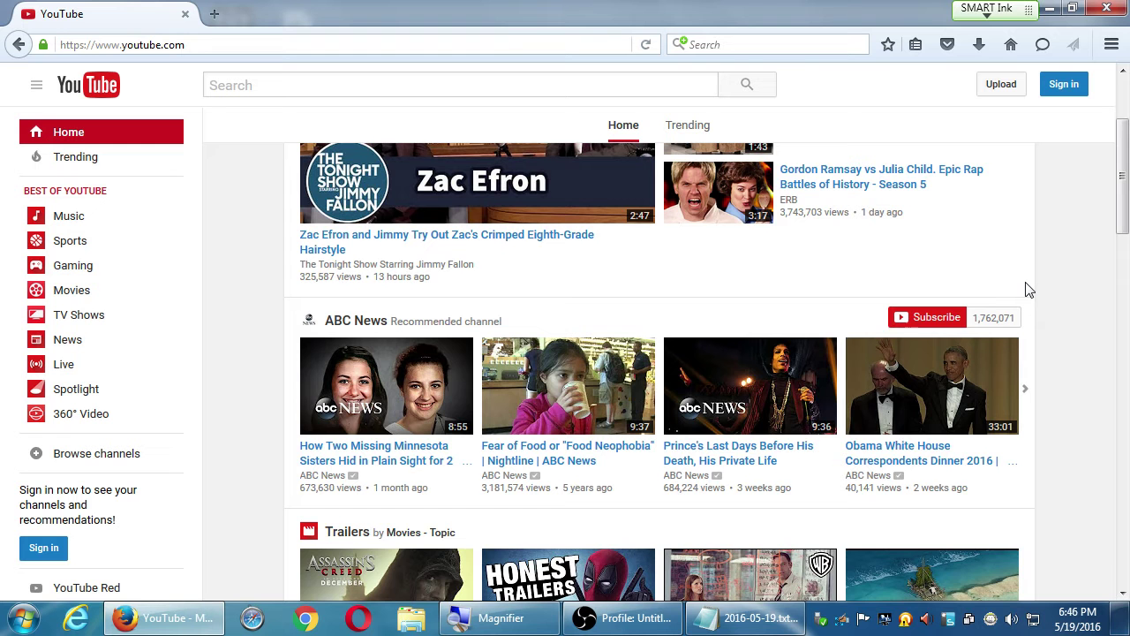
{"action": "scroll", "coordinate": [1031, 291], "scroll_direction": "up", "scroll_amount": 3}
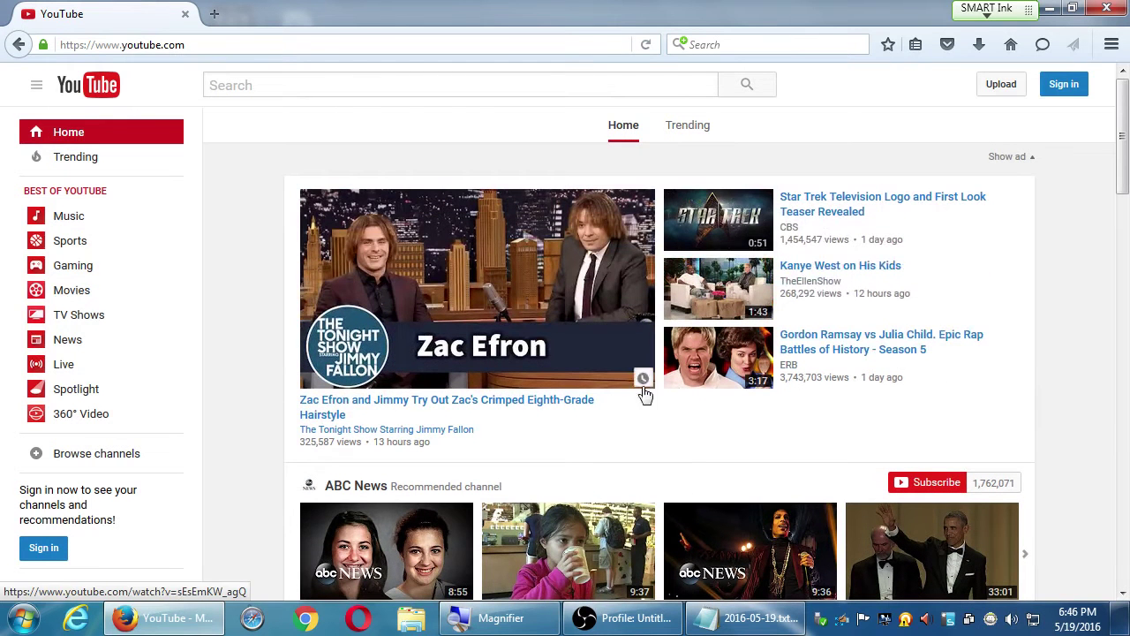
- In the magnified Notepad outline, add the line 'You can profit from your Channel'
{"action": "left_click", "coordinate": [749, 618]}
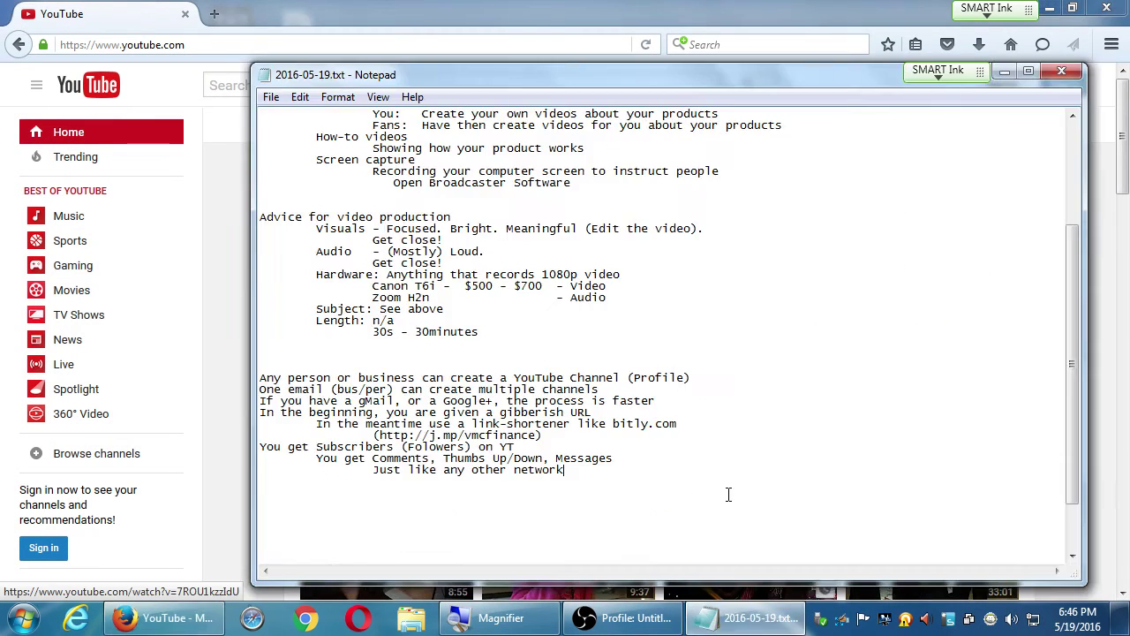
{"action": "key", "text": "super+plus"}
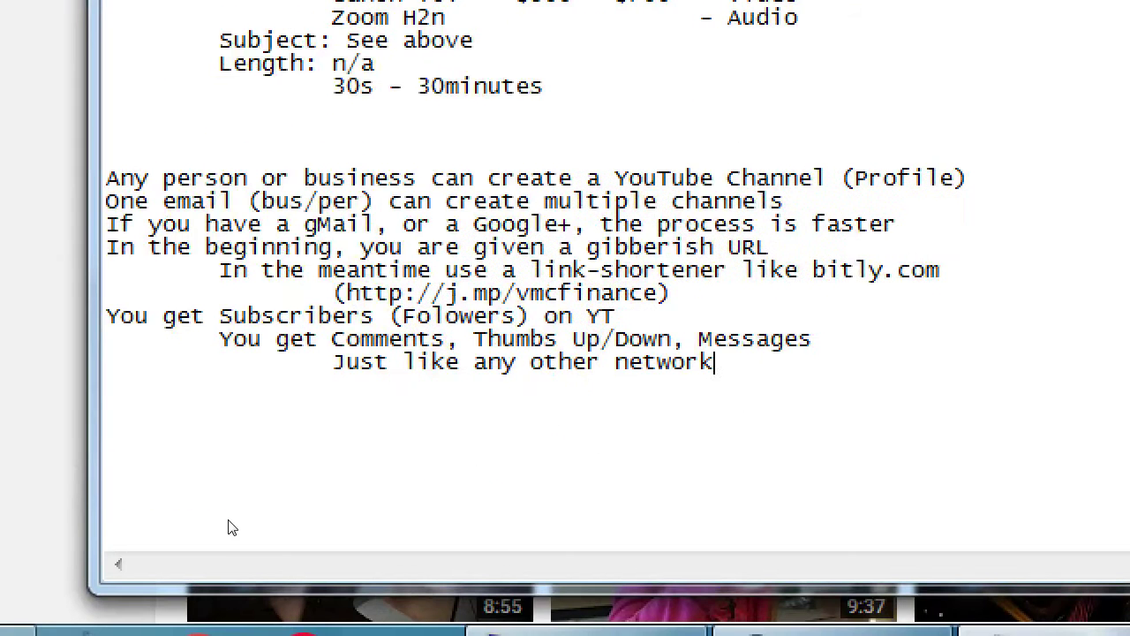
{"action": "key", "text": "Return"}
{"action": "type", "text": "You can profit for"}
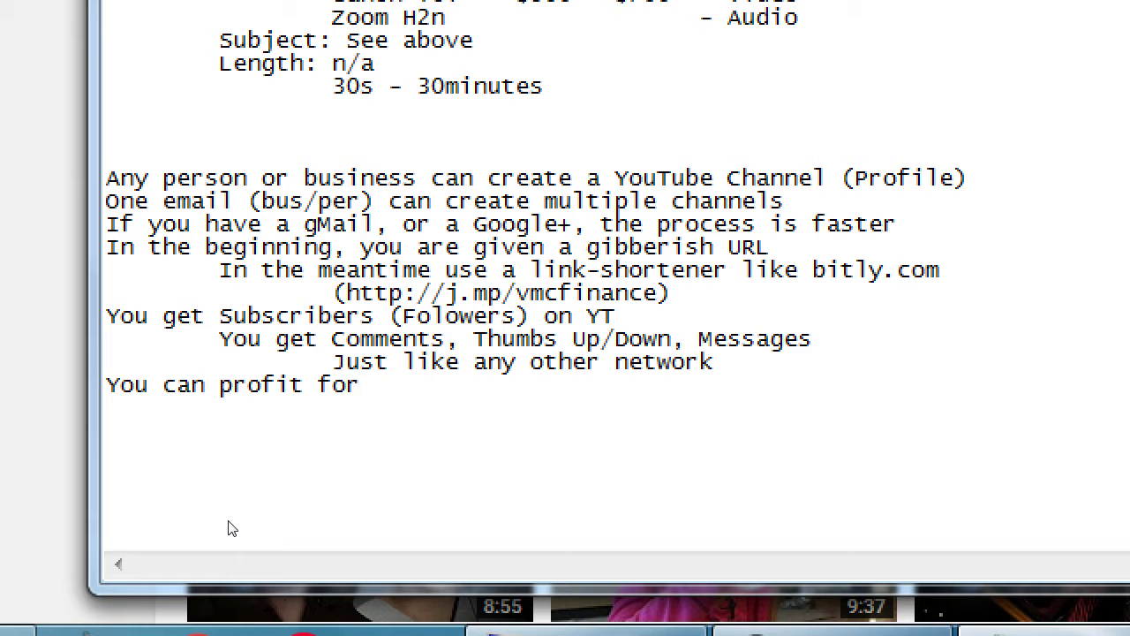
{"action": "key", "text": "BackSpace"}
{"action": "key", "text": "BackSpace"}
{"action": "type", "text": "rom you r"}
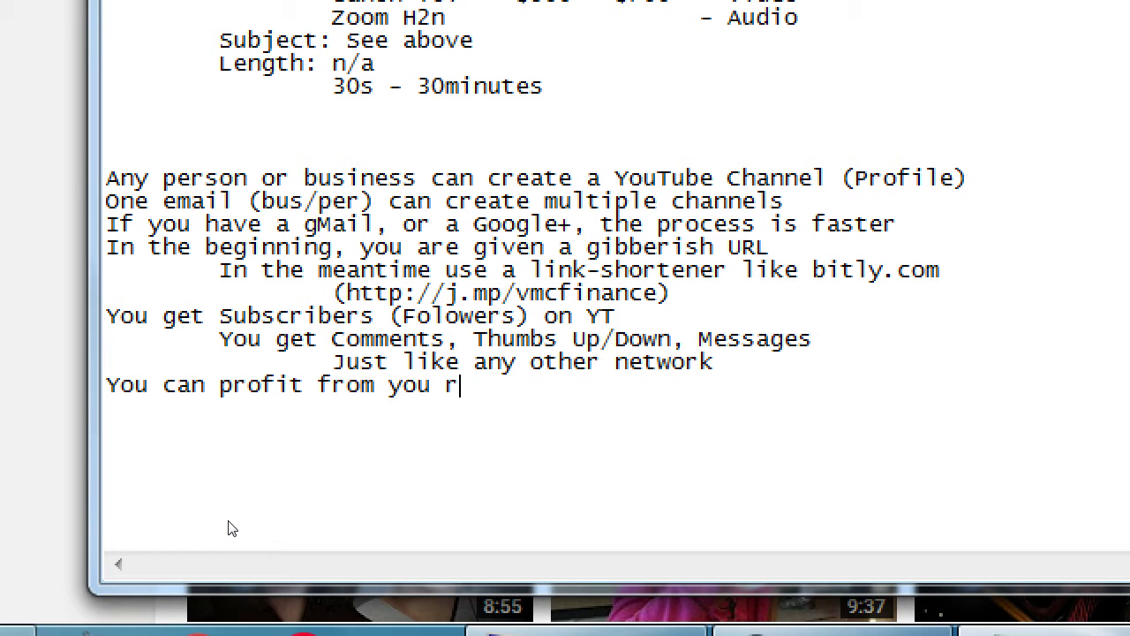
{"action": "key", "text": "BackSpace"}
{"action": "key", "text": "BackSpace"}
{"action": "type", "text": "r Channel"}
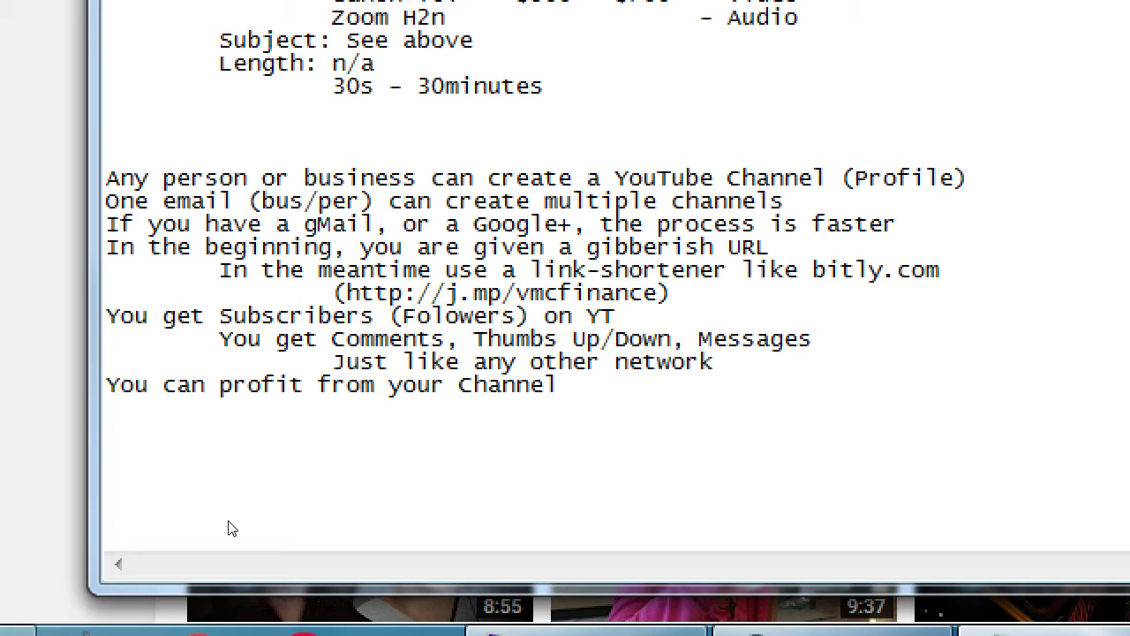
{"action": "key", "text": "super+minus"}
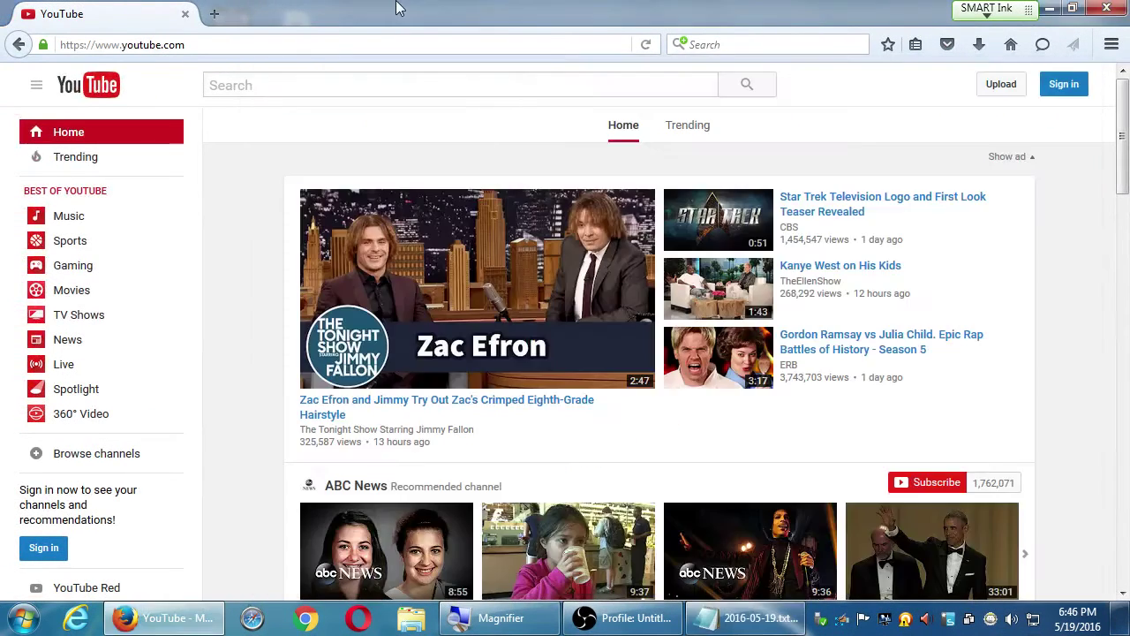
- Bring the Firefox YouTube home page back in front of Notepad
{"action": "left_click", "coordinate": [348, 10]}
{"action": "scroll", "coordinate": [252, 318], "scroll_direction": "down", "scroll_amount": 10}
{"action": "scroll", "coordinate": [254, 315], "scroll_direction": "down", "scroll_amount": 2}
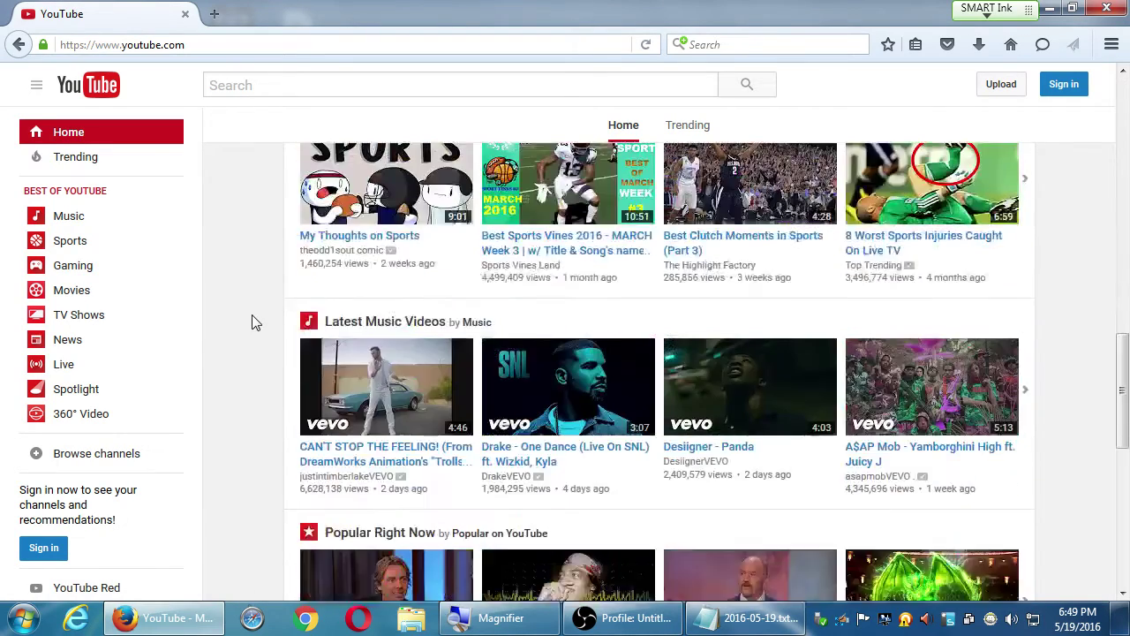
{"action": "scroll", "coordinate": [254, 315], "scroll_direction": "up", "scroll_amount": 12}
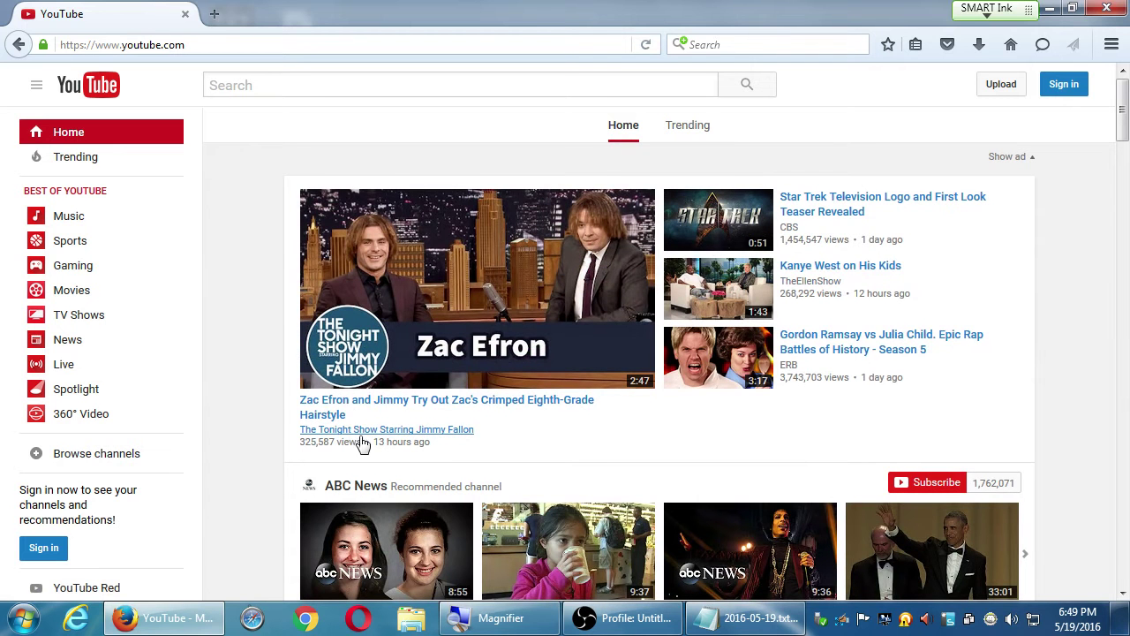
{"action": "key", "text": "super+plus"}
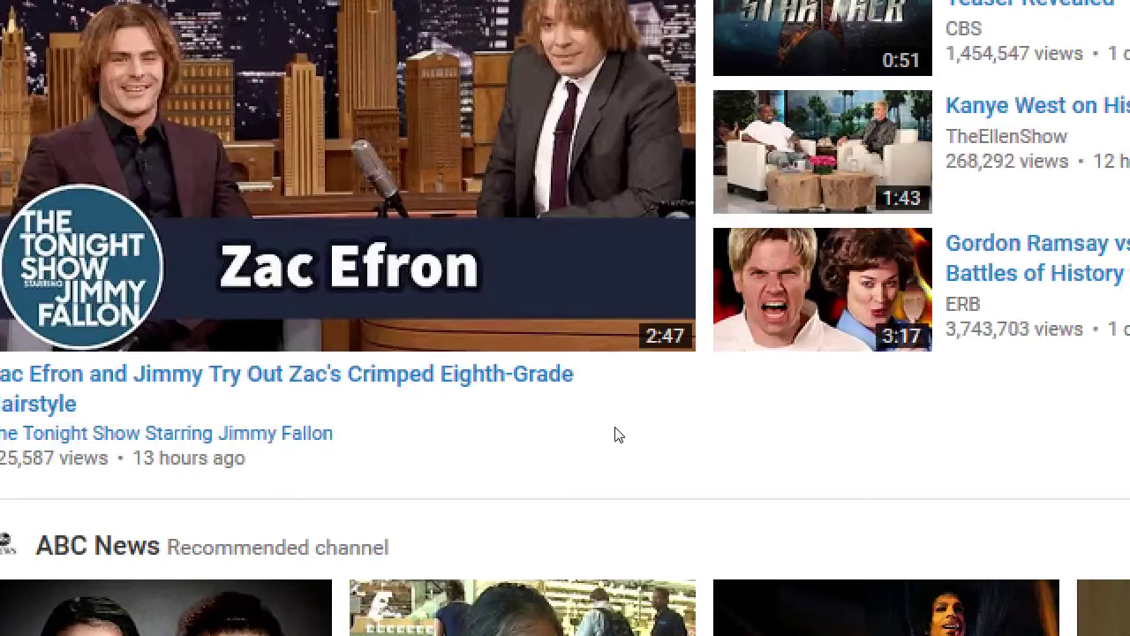
{"action": "mouse_move", "coordinate": [253, 431]}
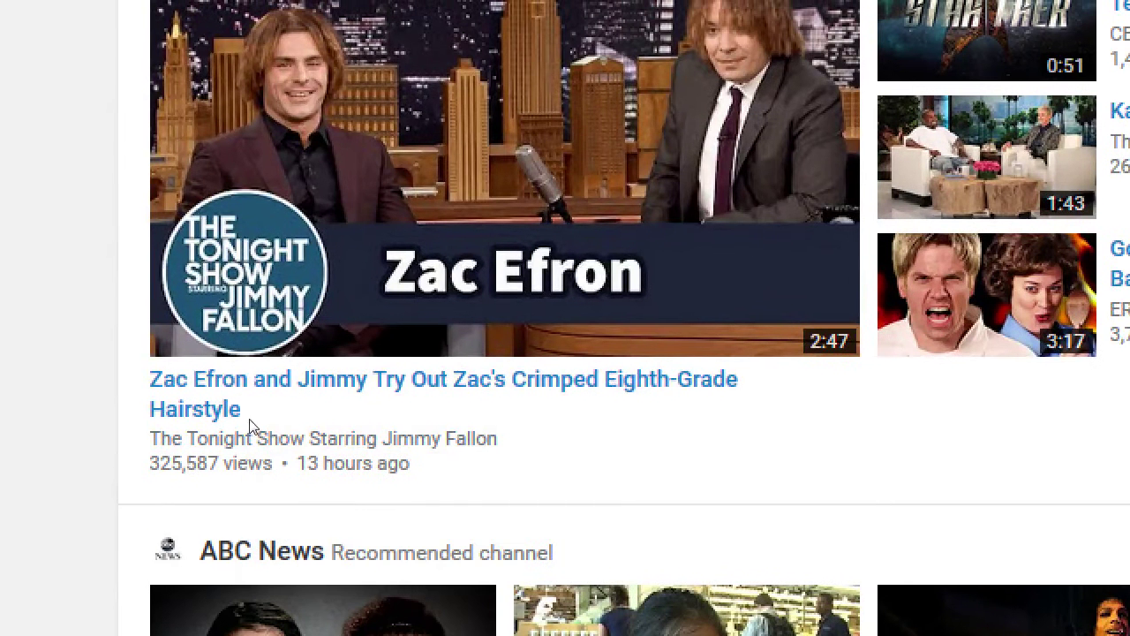
{"action": "mouse_move", "coordinate": [311, 436]}
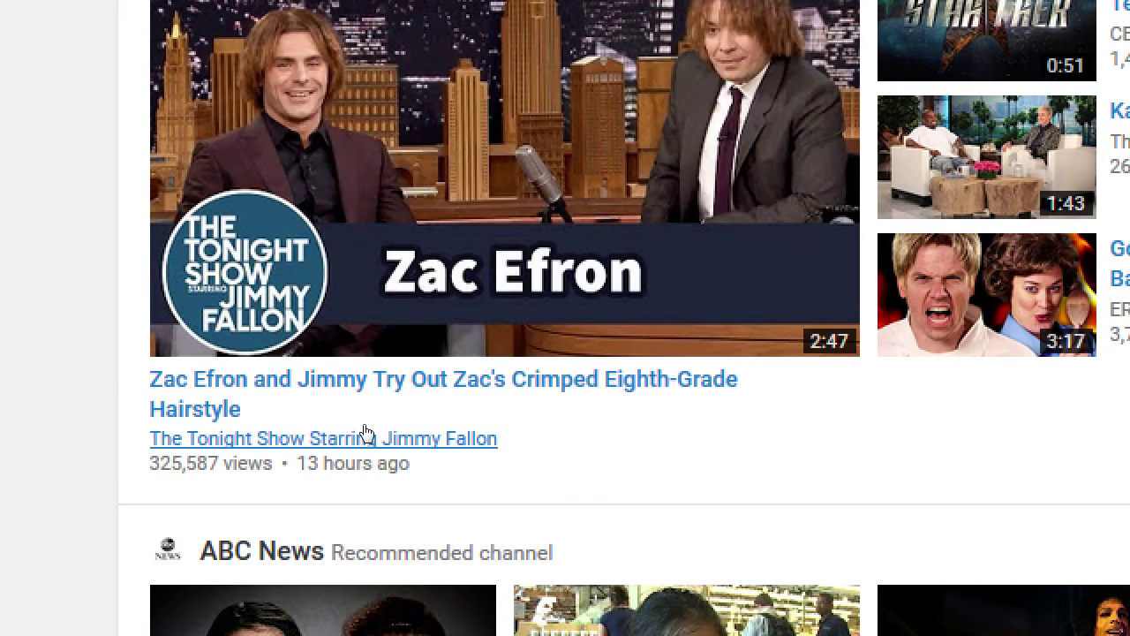
{"action": "mouse_move", "coordinate": [367, 435]}
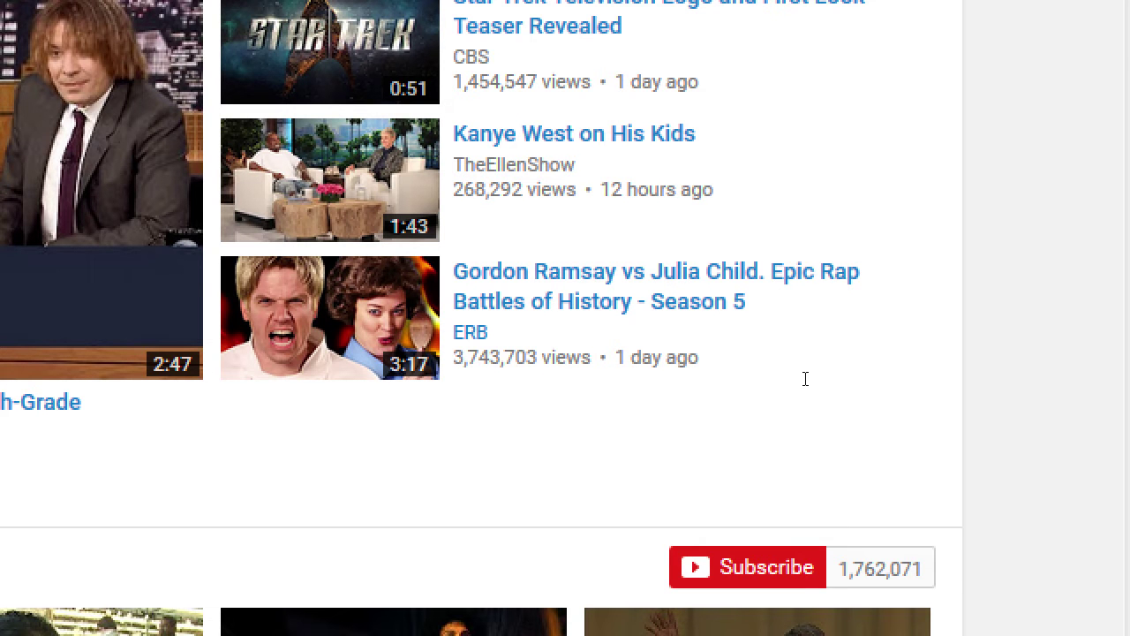
{"action": "mouse_move", "coordinate": [788, 378]}
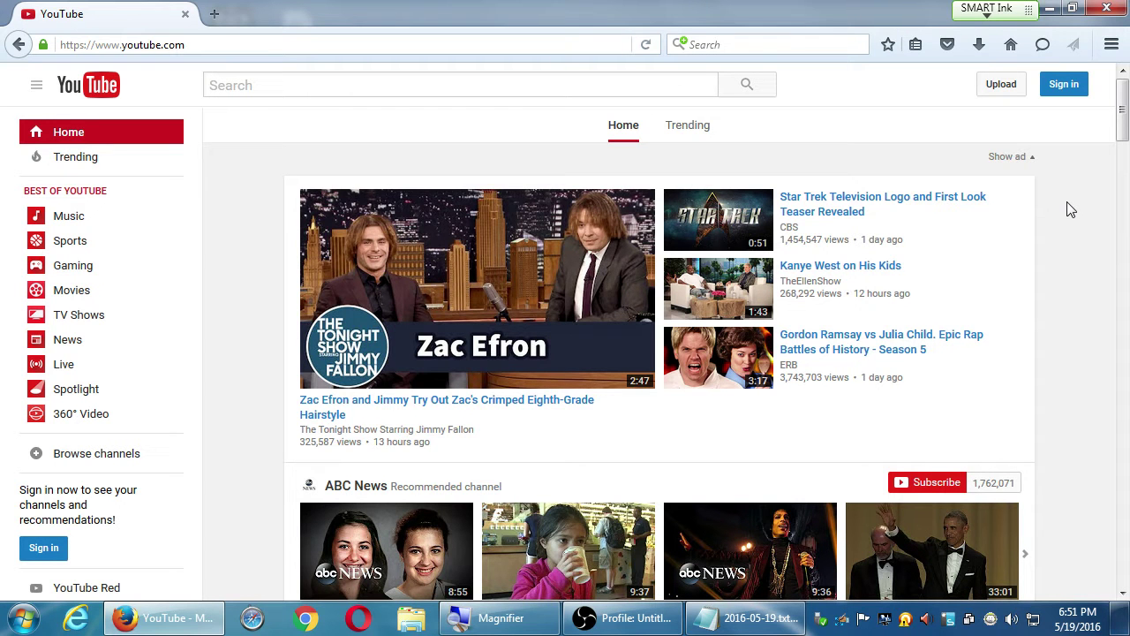
{"action": "scroll", "coordinate": [1070, 209], "scroll_direction": "down", "scroll_amount": 3}
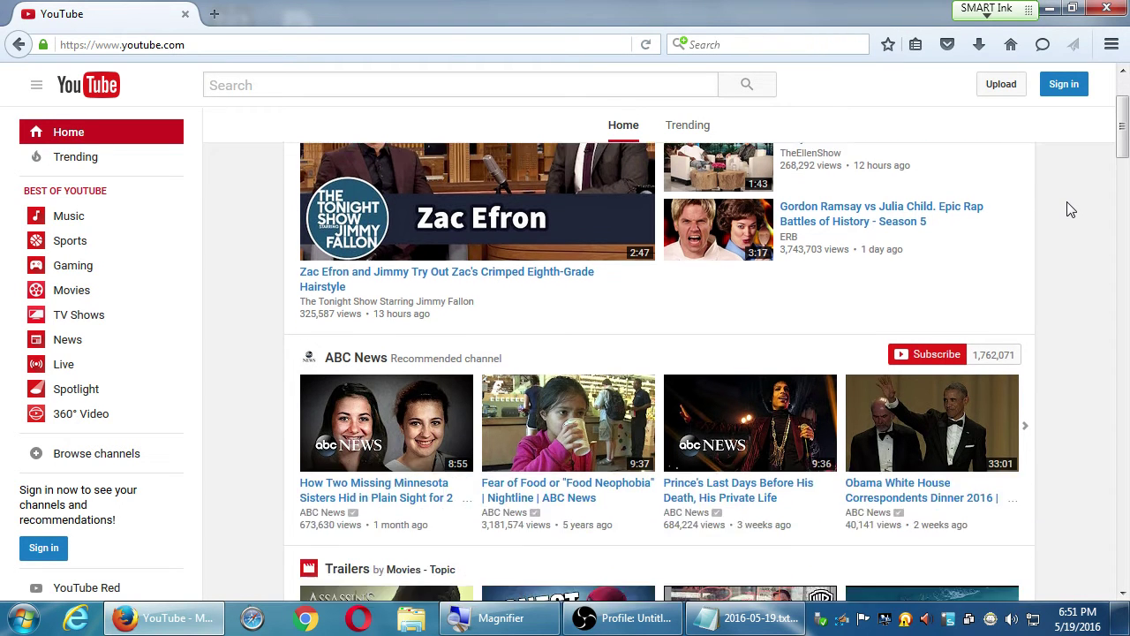
{"action": "scroll", "coordinate": [669, 325], "scroll_direction": "down", "scroll_amount": 10}
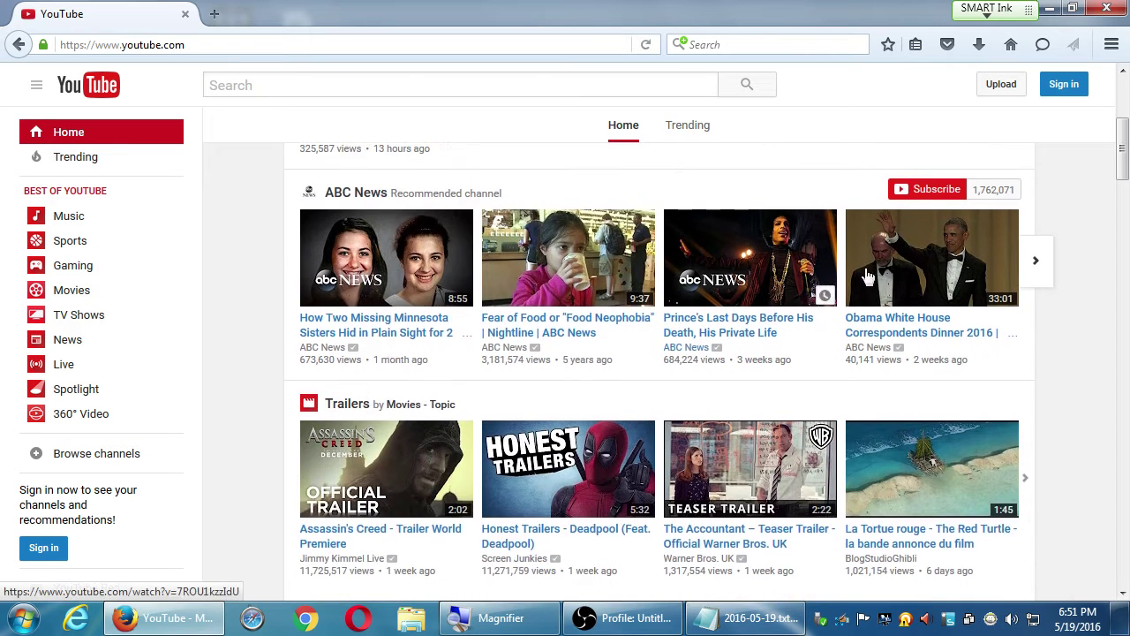
{"action": "scroll", "coordinate": [613, 335], "scroll_direction": "up", "scroll_amount": 4}
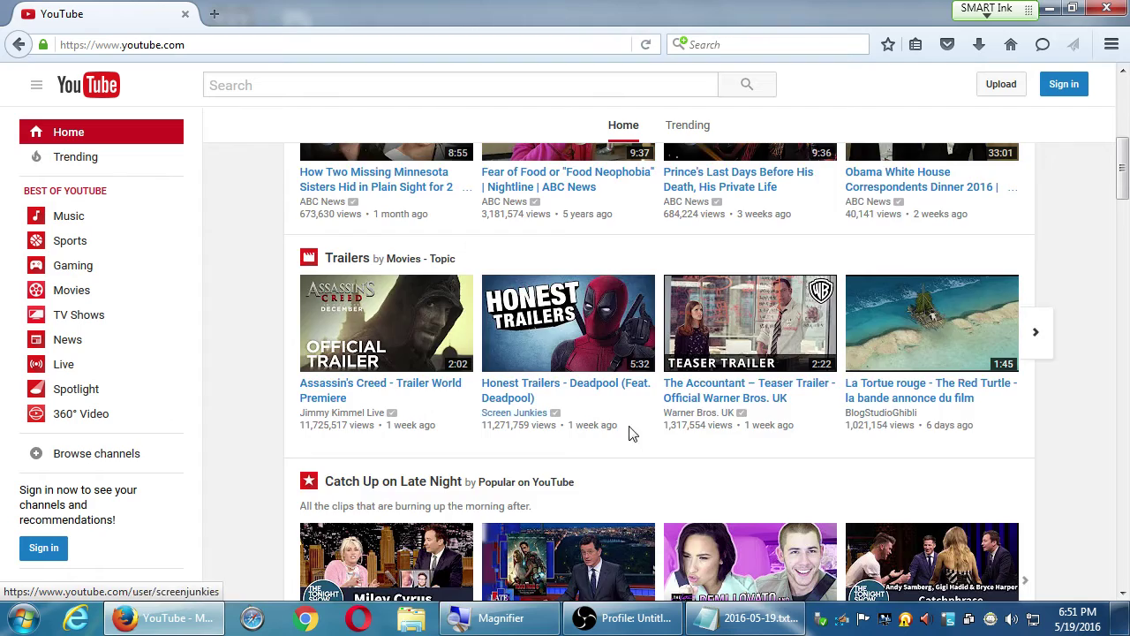
{"action": "scroll", "coordinate": [630, 429], "scroll_direction": "down", "scroll_amount": 20}
{"action": "scroll", "coordinate": [632, 429], "scroll_direction": "down", "scroll_amount": 20}
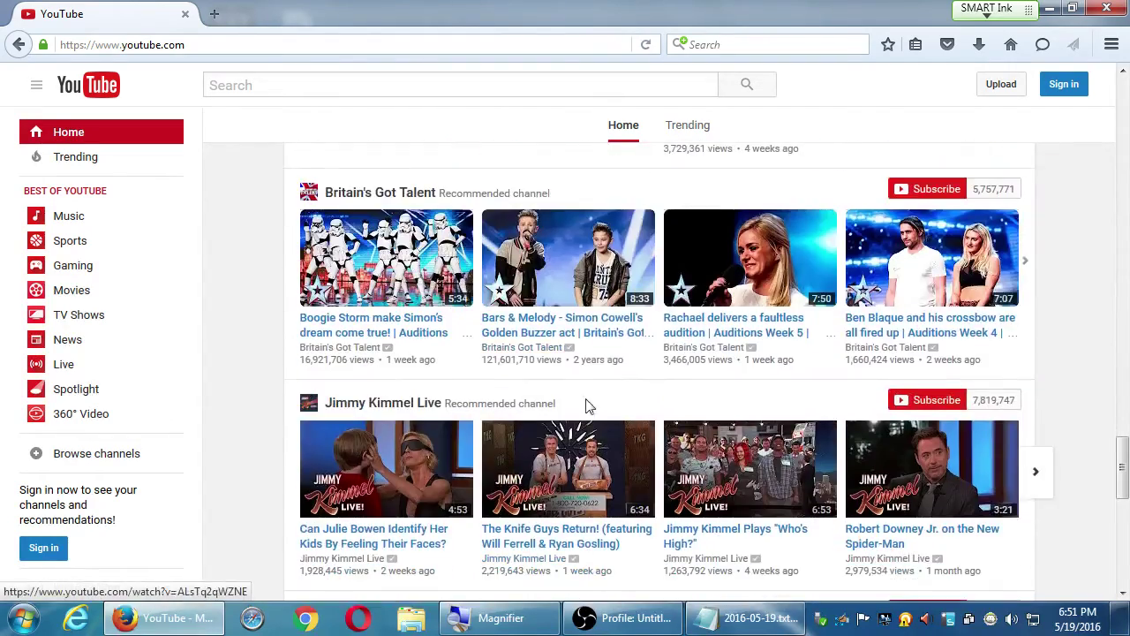
{"action": "scroll", "coordinate": [1051, 369], "scroll_direction": "down", "scroll_amount": 2}
{"action": "scroll", "coordinate": [1050, 369], "scroll_direction": "down", "scroll_amount": 10}
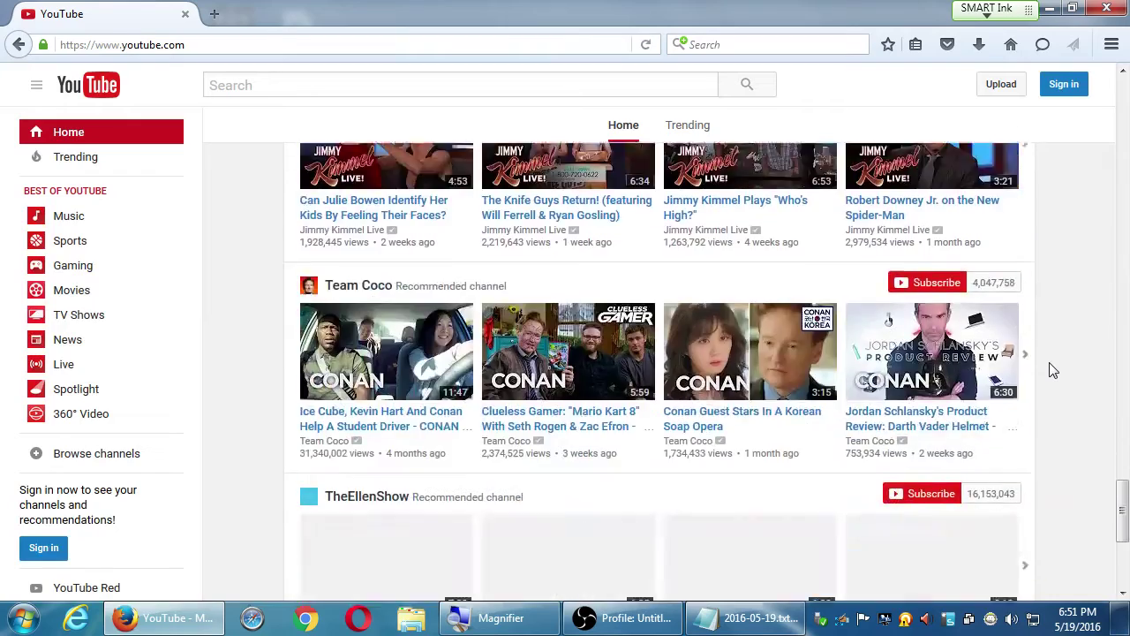
{"action": "scroll", "coordinate": [1053, 367], "scroll_direction": "up", "scroll_amount": 20}
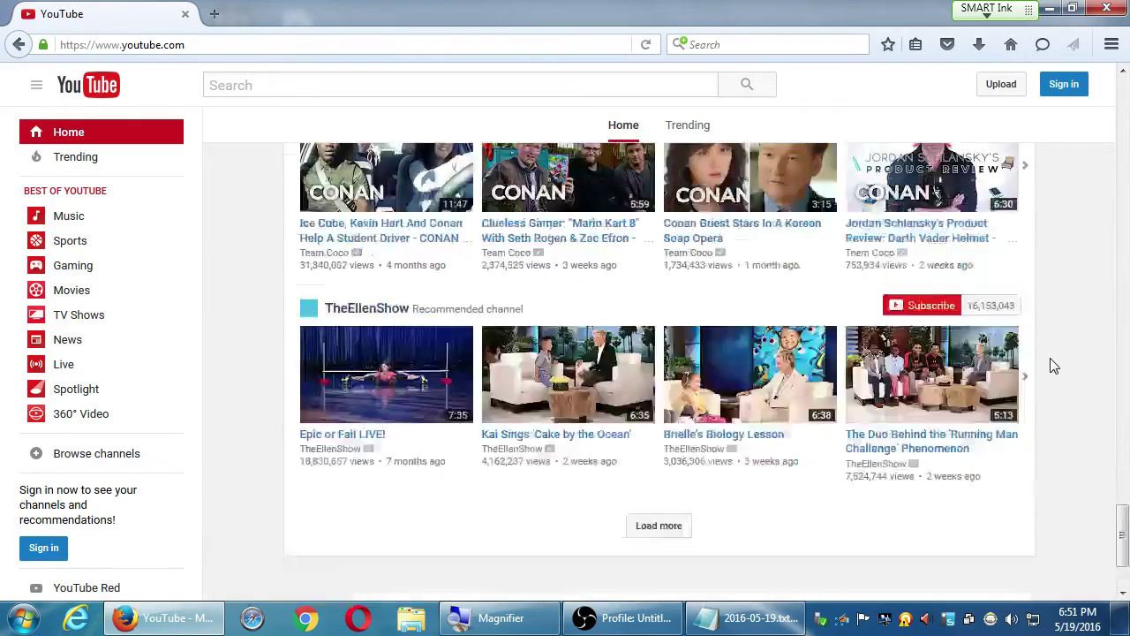
{"action": "scroll", "coordinate": [1052, 367], "scroll_direction": "up", "scroll_amount": 8}
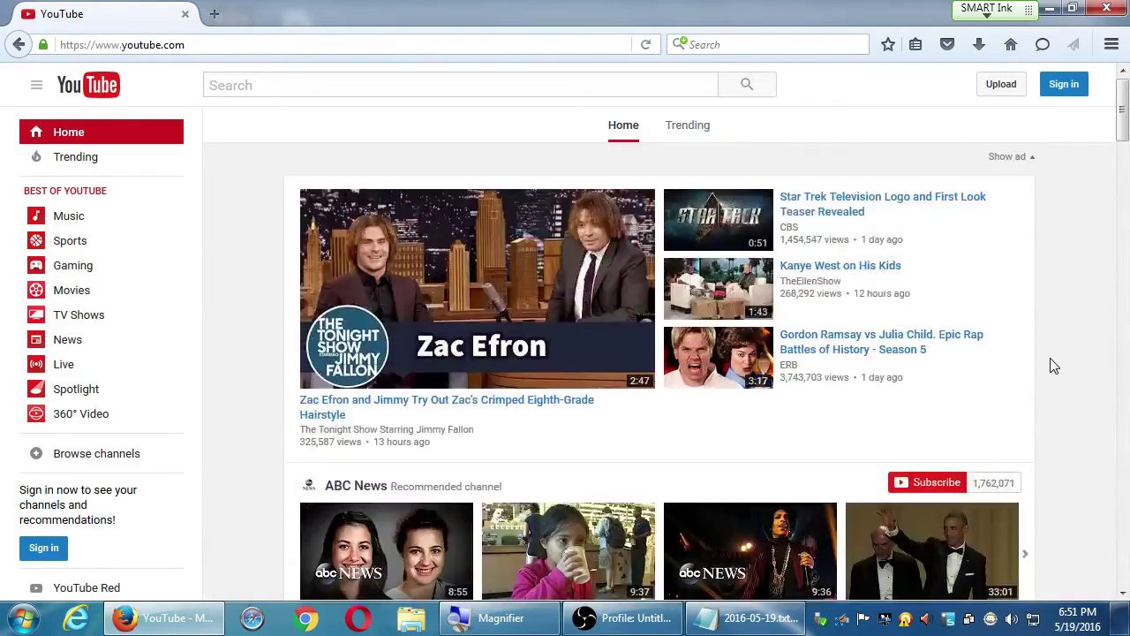
{"action": "scroll", "coordinate": [1055, 362], "scroll_direction": "down", "scroll_amount": 15}
{"action": "scroll", "coordinate": [1055, 358], "scroll_direction": "down", "scroll_amount": 8}
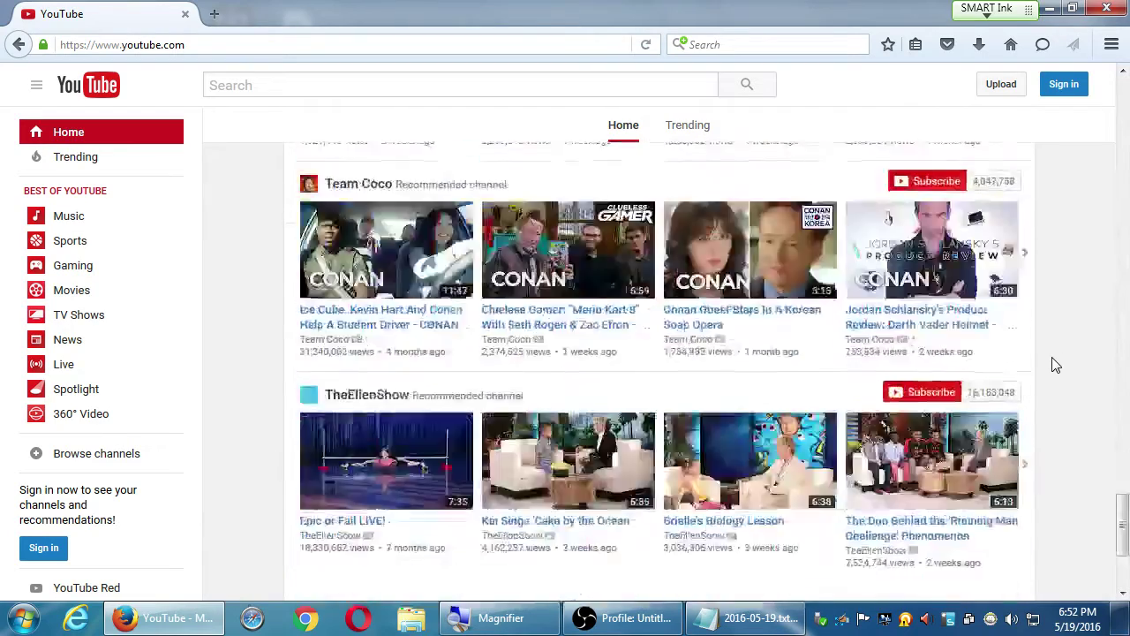
{"action": "scroll", "coordinate": [1051, 358], "scroll_direction": "up", "scroll_amount": 20}
{"action": "scroll", "coordinate": [1053, 364], "scroll_direction": "up", "scroll_amount": 3}
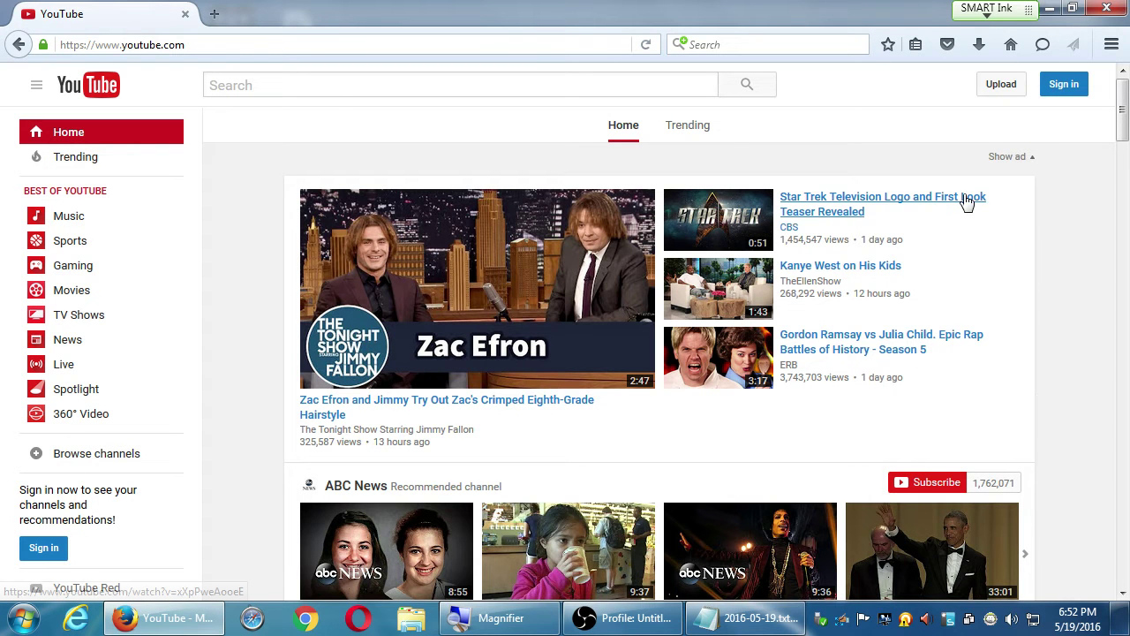
- Open the Google sign-in page, move Notepad to the right half, then bring up OBS
{"action": "left_click", "coordinate": [1064, 85]}
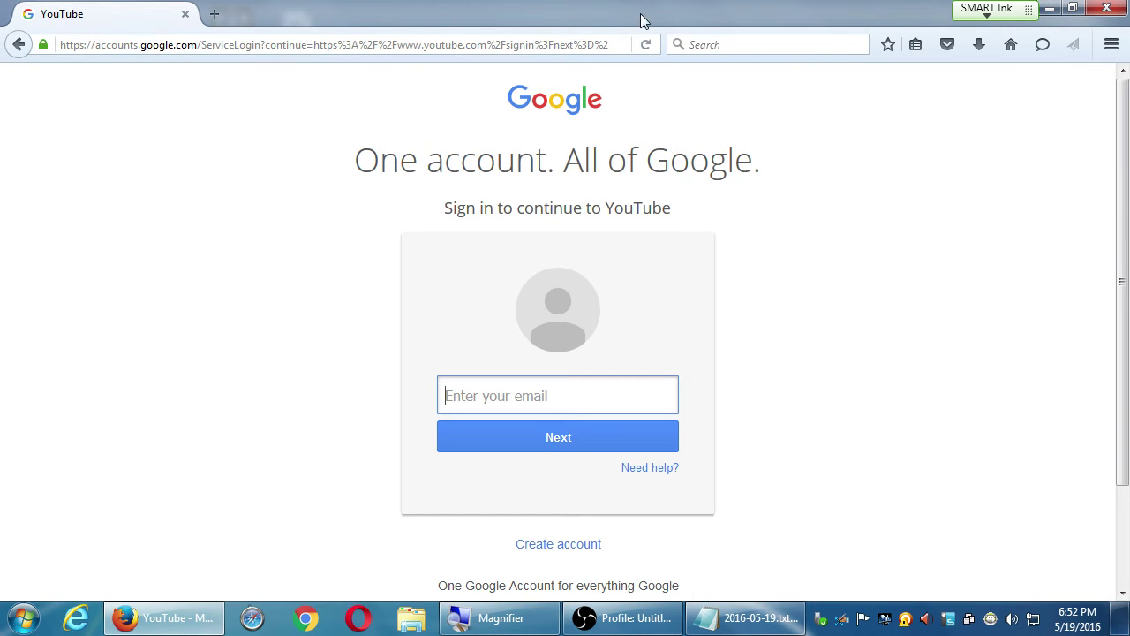
{"action": "double_click", "coordinate": [642, 20]}
{"action": "left_click", "coordinate": [811, 247]}
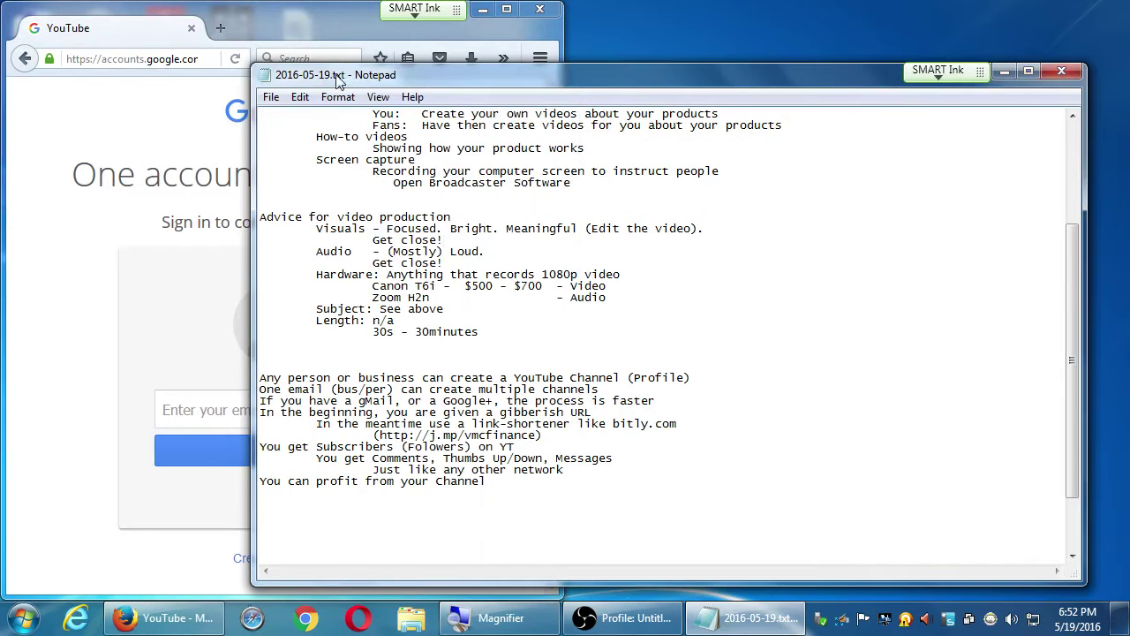
{"action": "left_click_drag", "start_coordinate": [338, 81], "coordinate": [722, 75]}
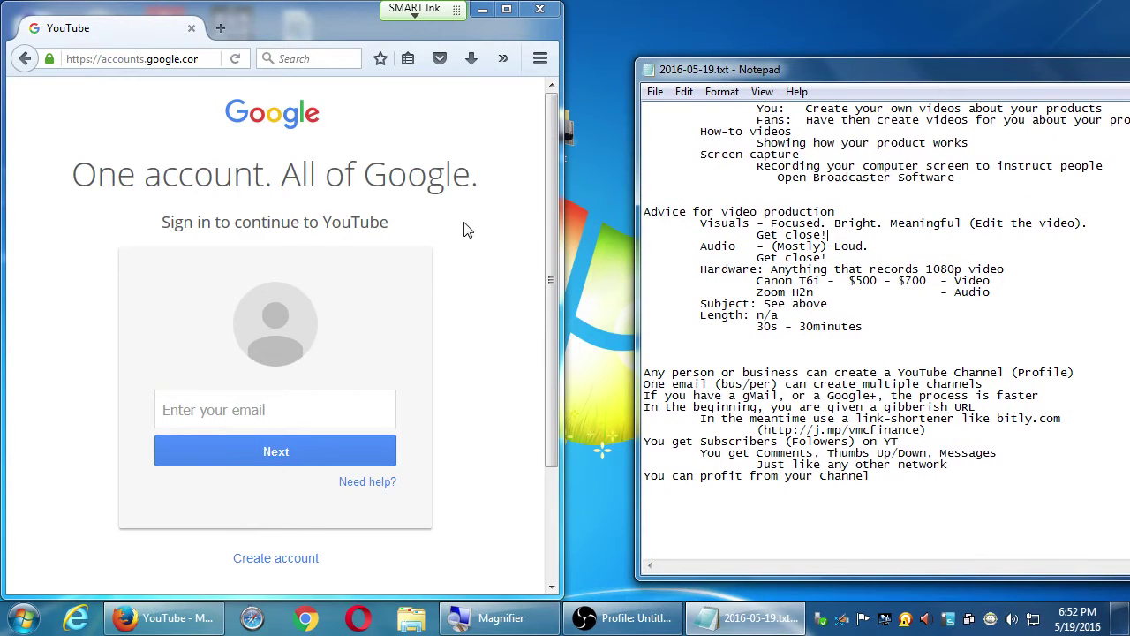
{"action": "left_click", "coordinate": [308, 397]}
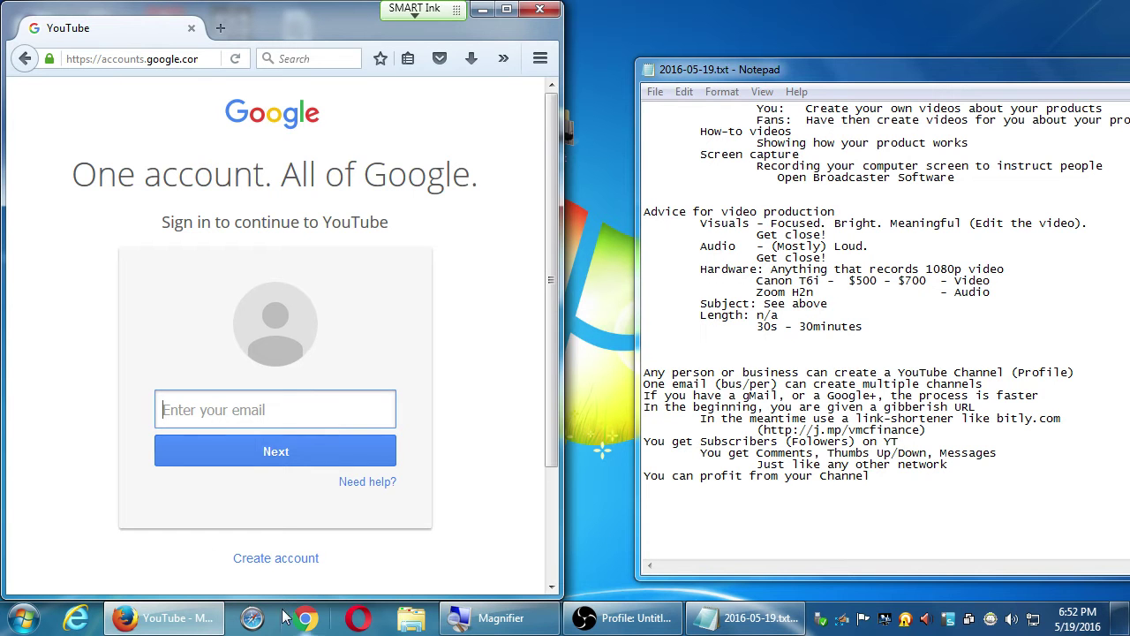
{"action": "left_click", "coordinate": [623, 618]}
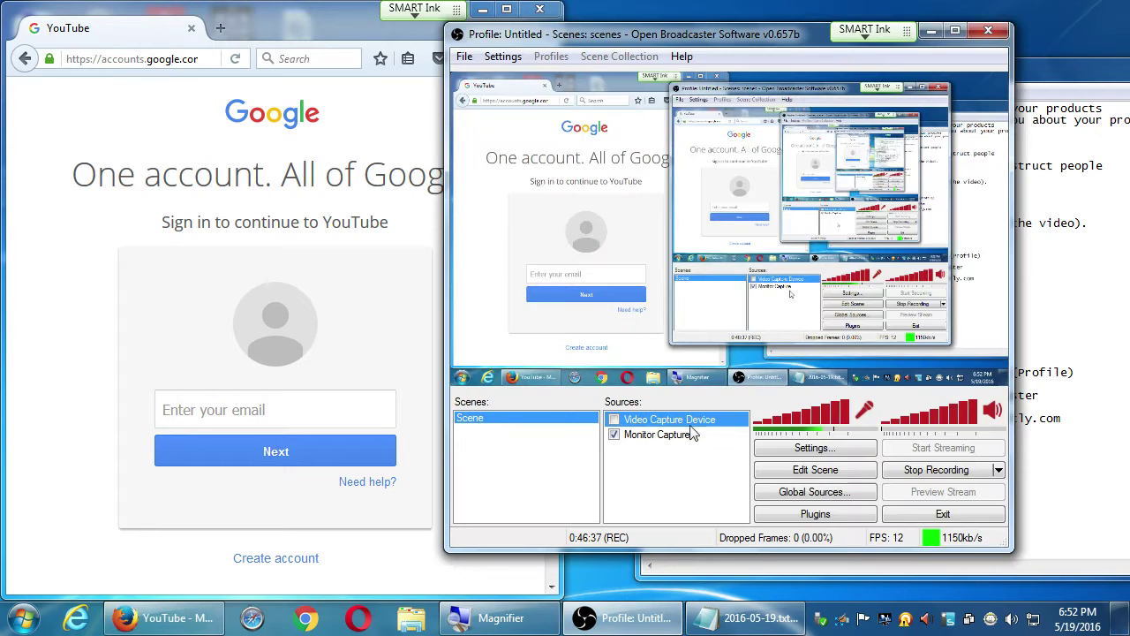
- Turn off Monitor Capture in OBS while signing in, then maximize Firefox
{"action": "left_click", "coordinate": [613, 434]}
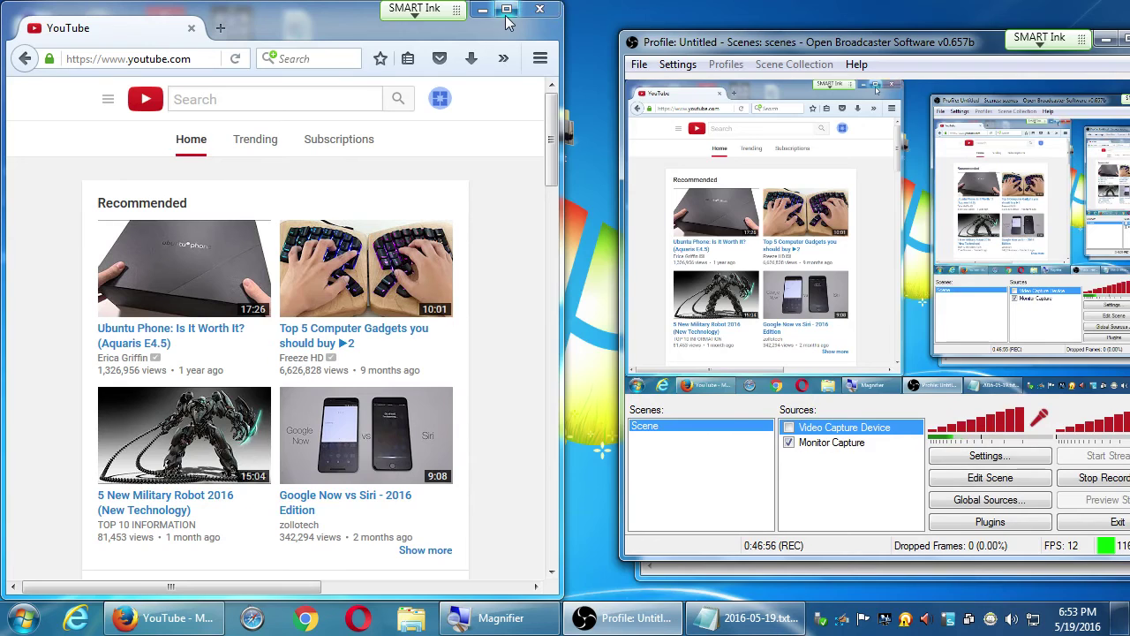
{"action": "left_click", "coordinate": [506, 11]}
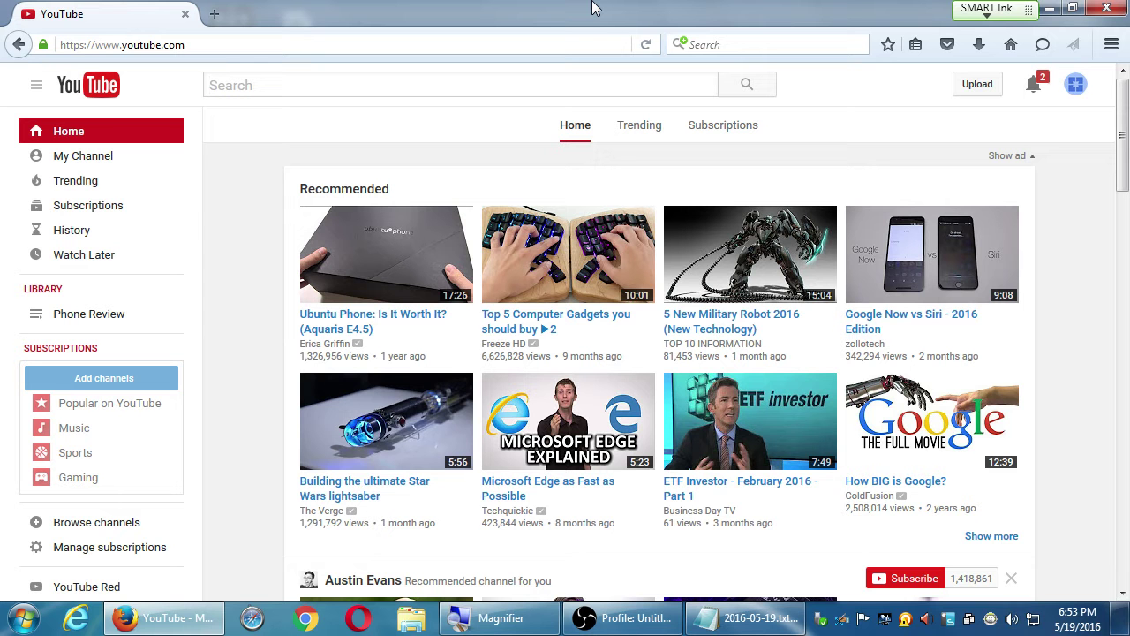
- Switch the active YouTube channel from the bakery to VmC Test via the avatar account list
{"action": "key", "text": "super+plus"}
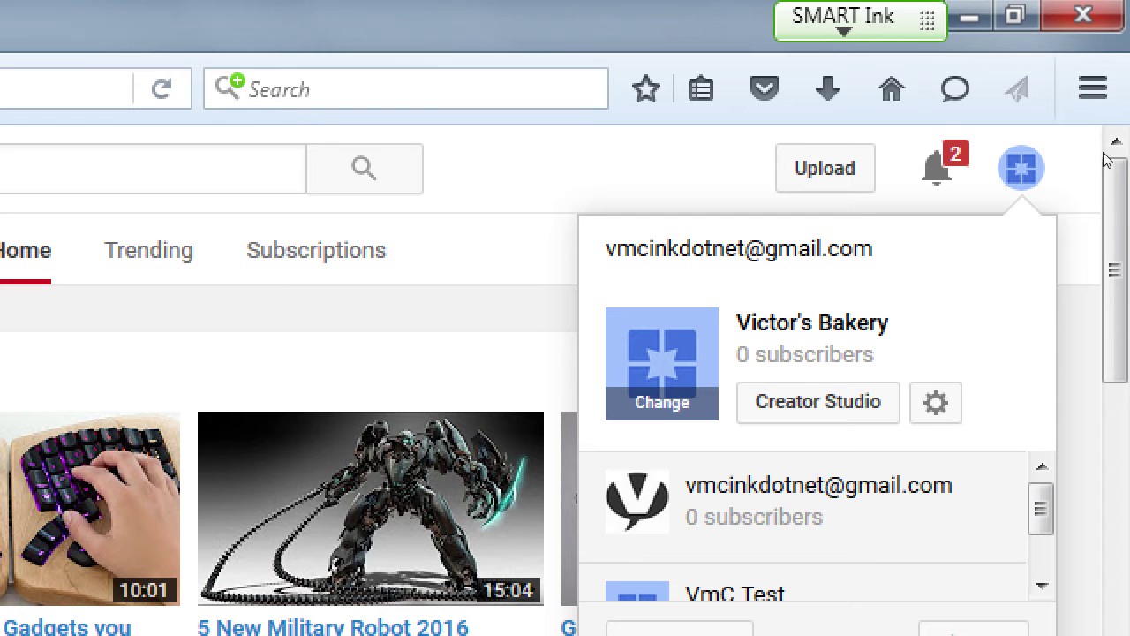
{"action": "scroll", "coordinate": [1117, 256], "scroll_direction": "down", "scroll_amount": 4}
{"action": "scroll", "coordinate": [1122, 256], "scroll_direction": "up", "scroll_amount": 4}
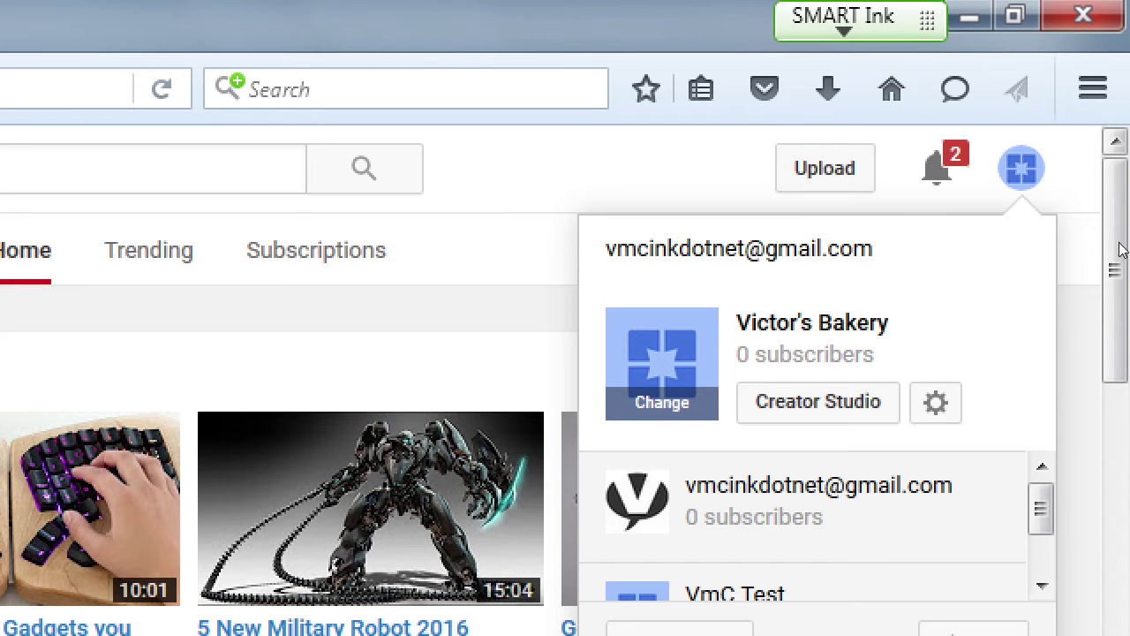
{"action": "scroll", "coordinate": [1090, 280], "scroll_direction": "down", "scroll_amount": 2}
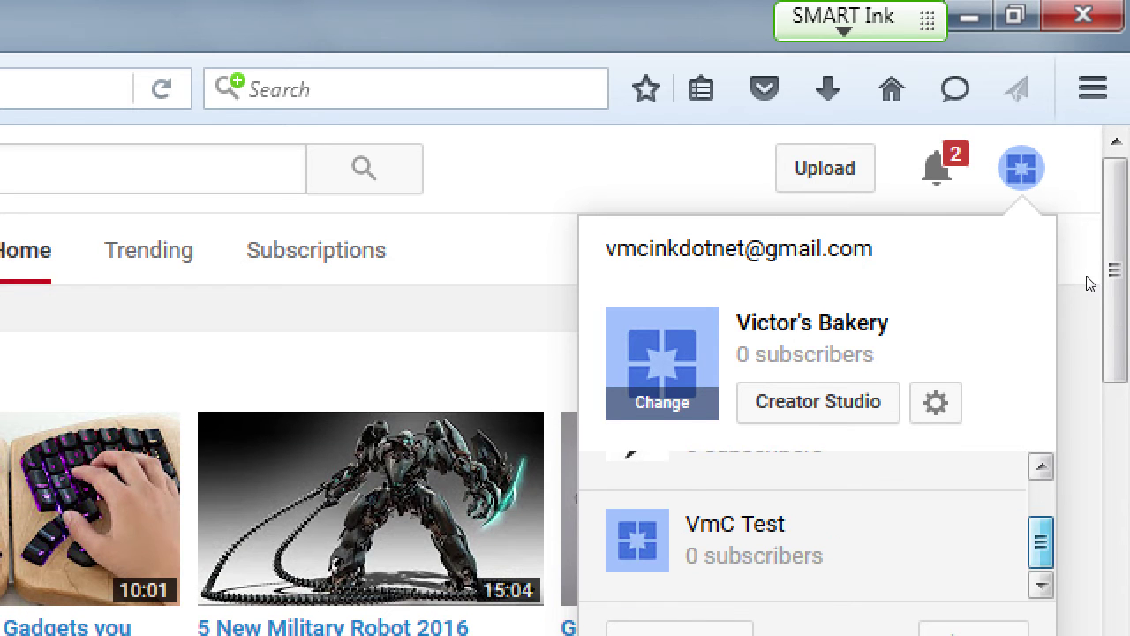
{"action": "scroll", "coordinate": [1090, 281], "scroll_direction": "up", "scroll_amount": 2}
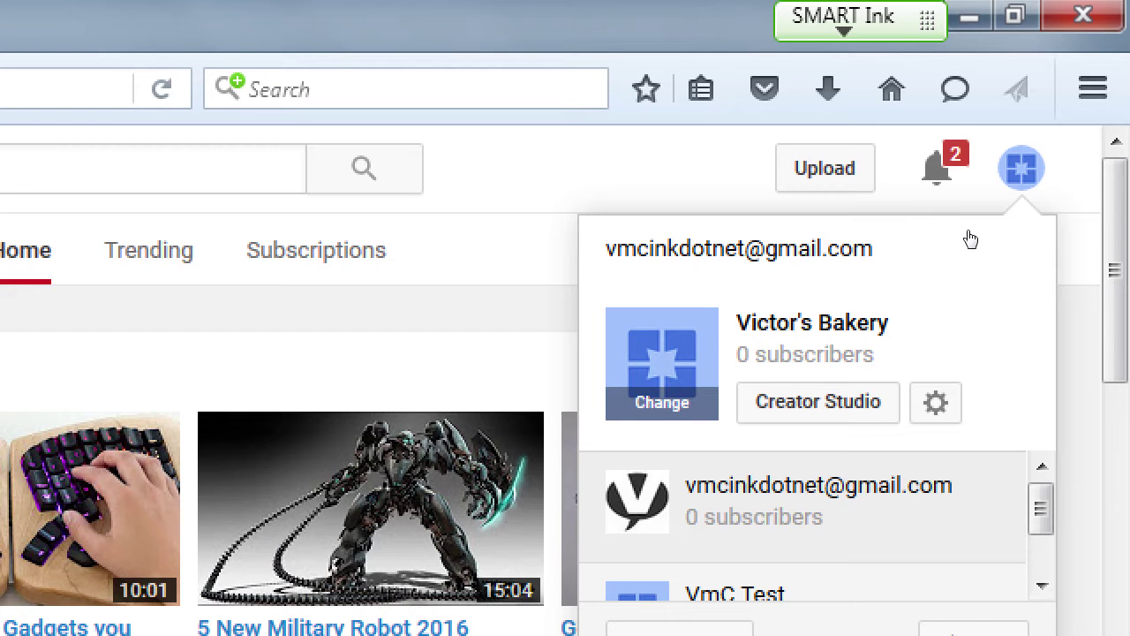
{"action": "scroll", "coordinate": [1080, 265], "scroll_direction": "down", "scroll_amount": 2}
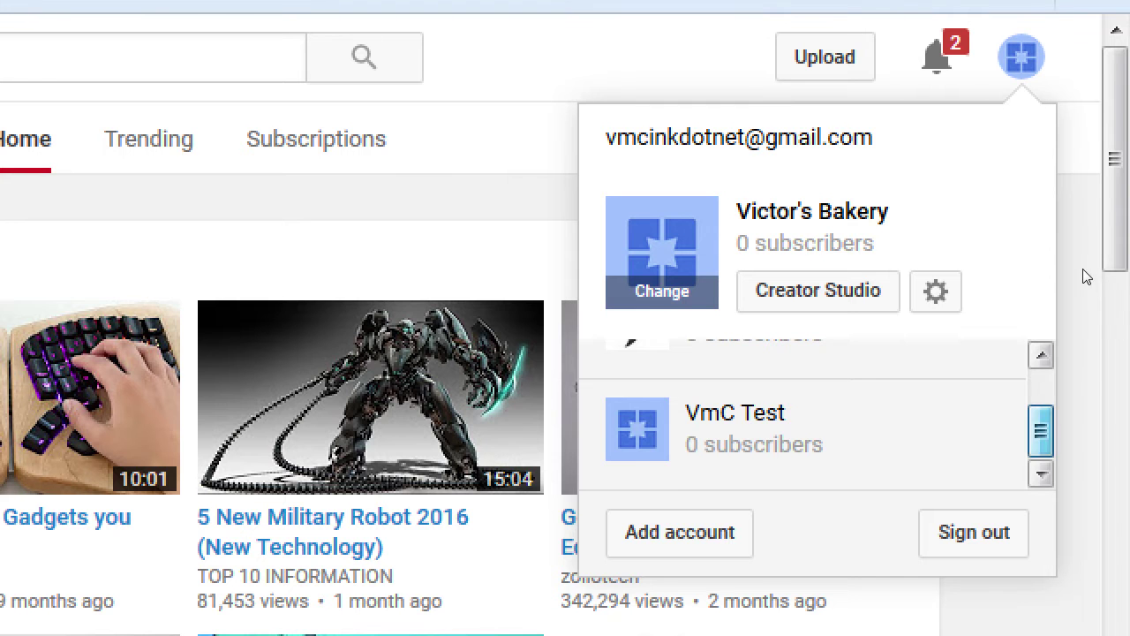
{"action": "left_click_drag", "start_coordinate": [1095, 281], "coordinate": [1093, 170]}
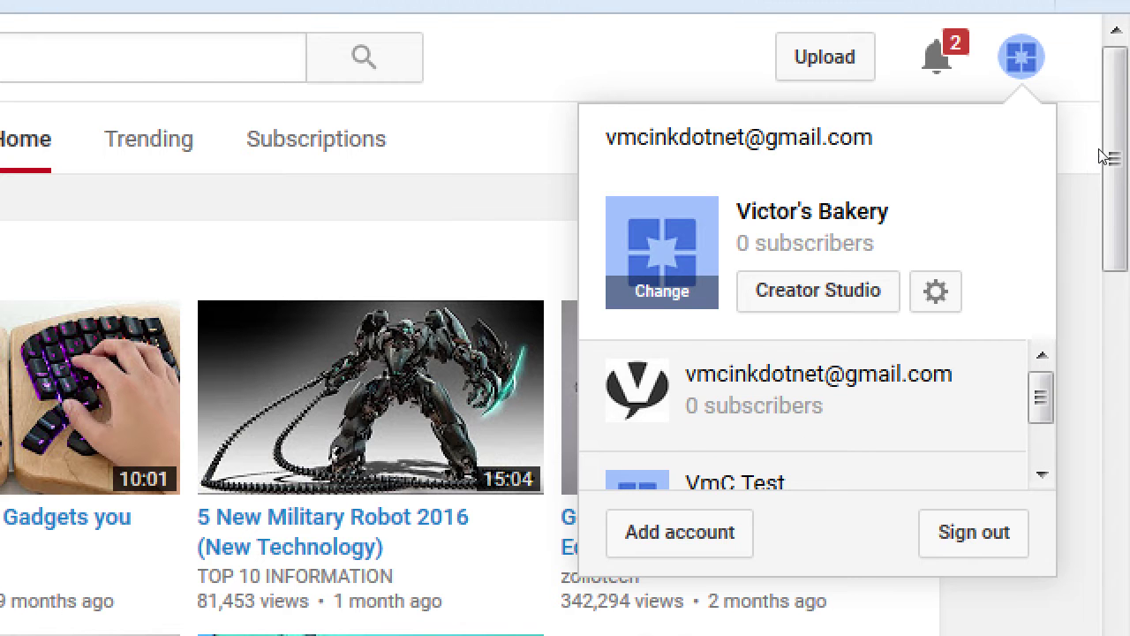
{"action": "left_click", "coordinate": [1100, 157]}
{"action": "left_click", "coordinate": [1077, 95]}
{"action": "left_click_drag", "start_coordinate": [1087, 260], "coordinate": [1091, 284]}
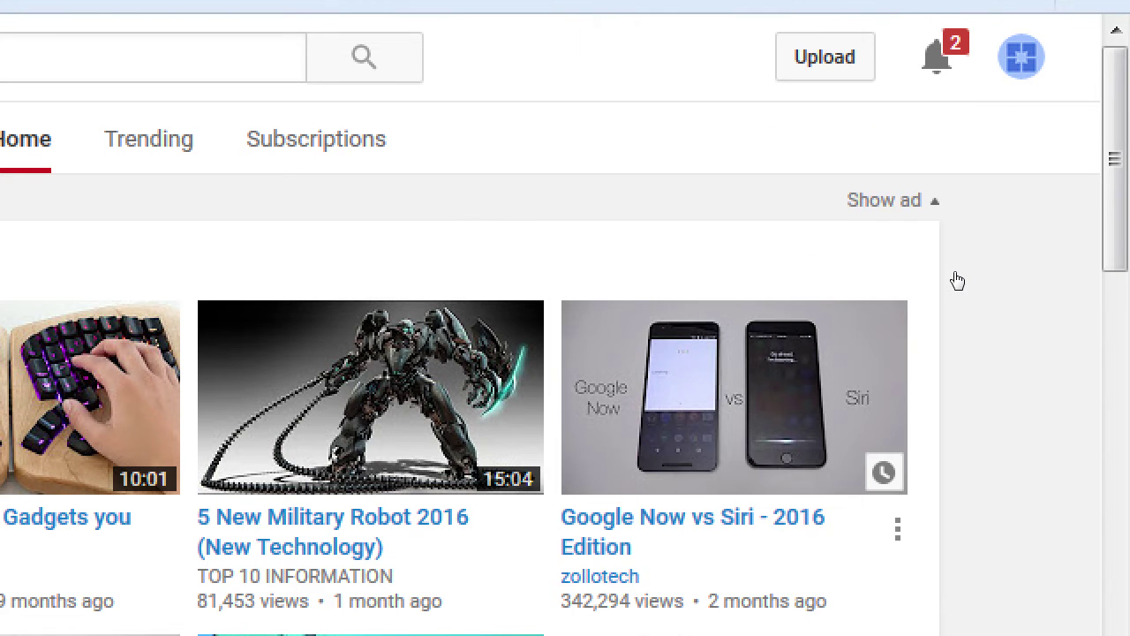
{"action": "key", "text": "F5"}
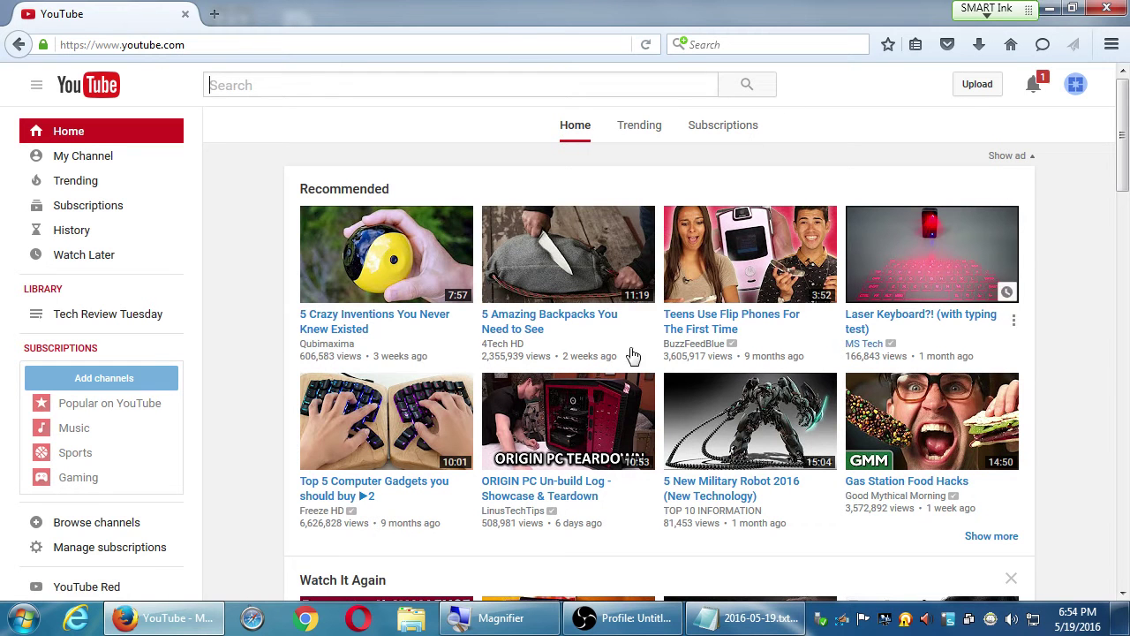
- Open Creator Studio for VmC Test from the avatar dropdown menu
{"action": "left_click", "coordinate": [1073, 90]}
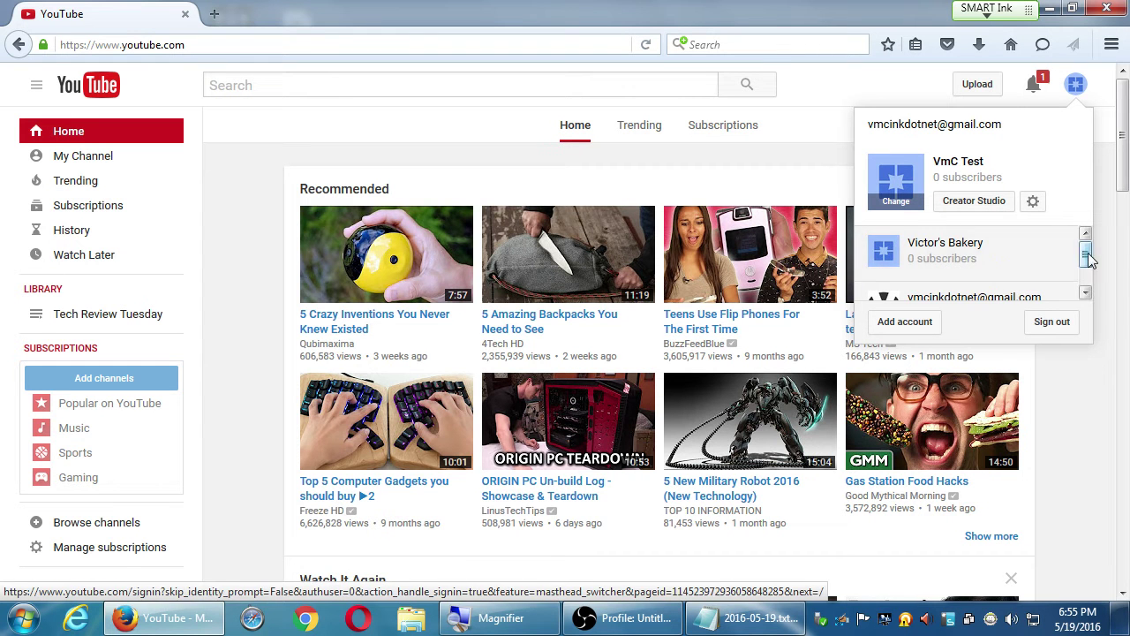
{"action": "left_click_drag", "start_coordinate": [1088, 259], "coordinate": [991, 248]}
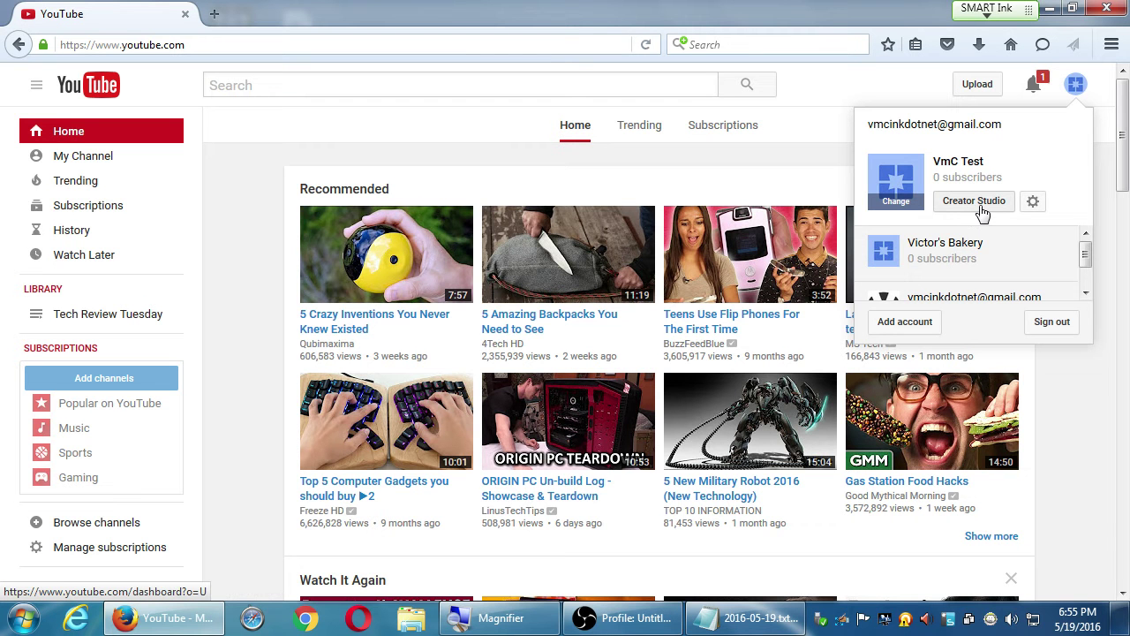
{"action": "left_click", "coordinate": [1075, 86]}
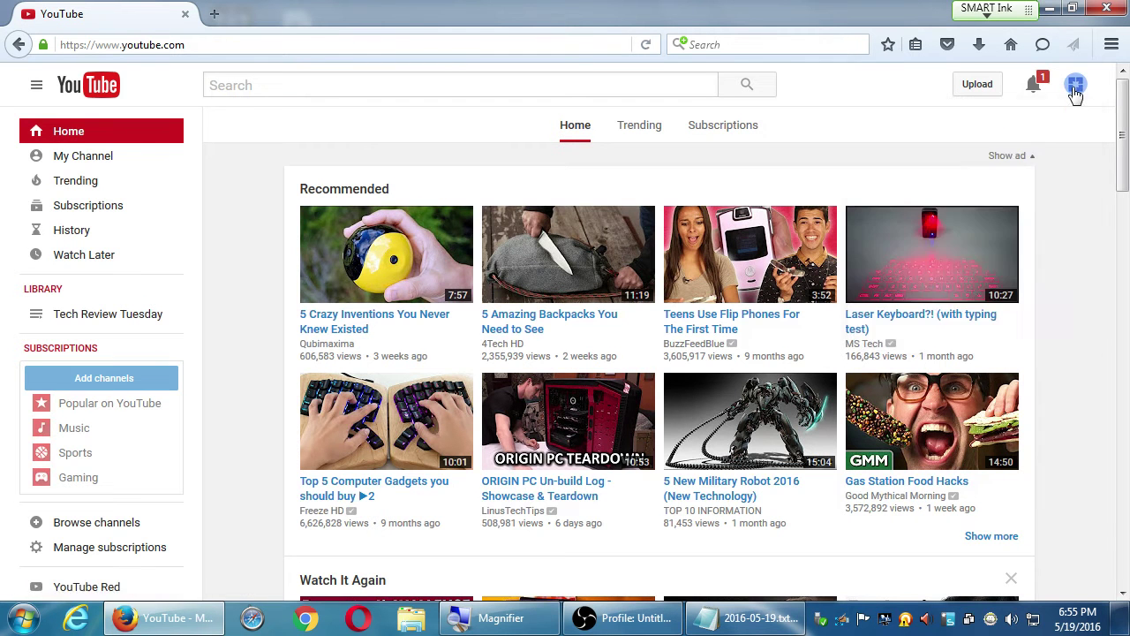
{"action": "left_click", "coordinate": [1075, 89]}
{"action": "left_click", "coordinate": [980, 202]}
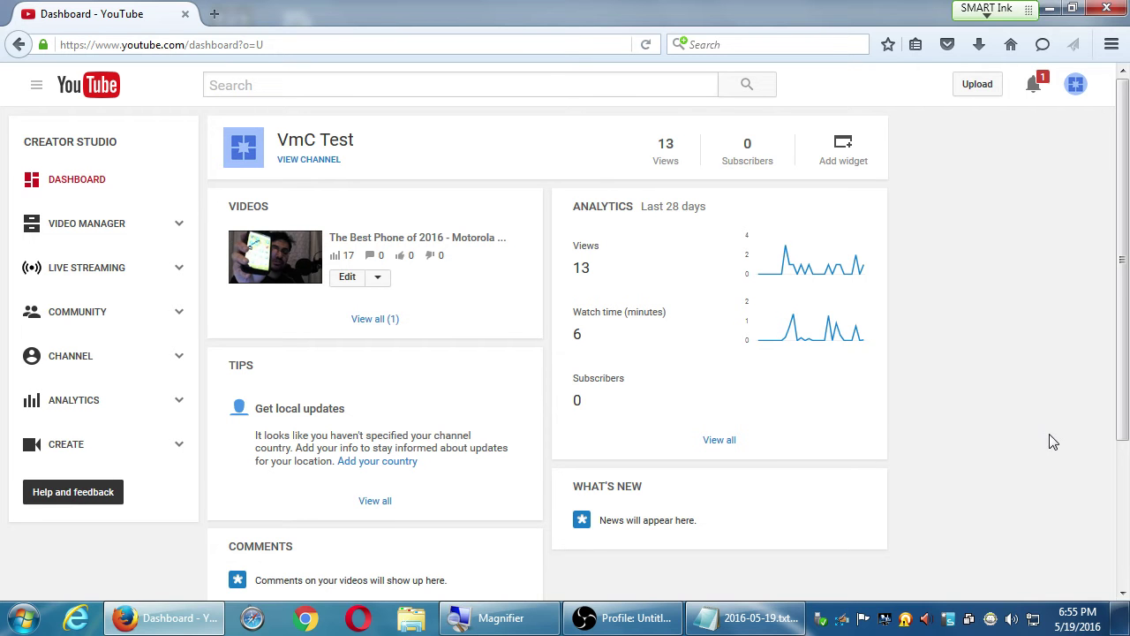
{"action": "left_click", "coordinate": [1075, 84]}
{"action": "left_click", "coordinate": [1038, 204]}
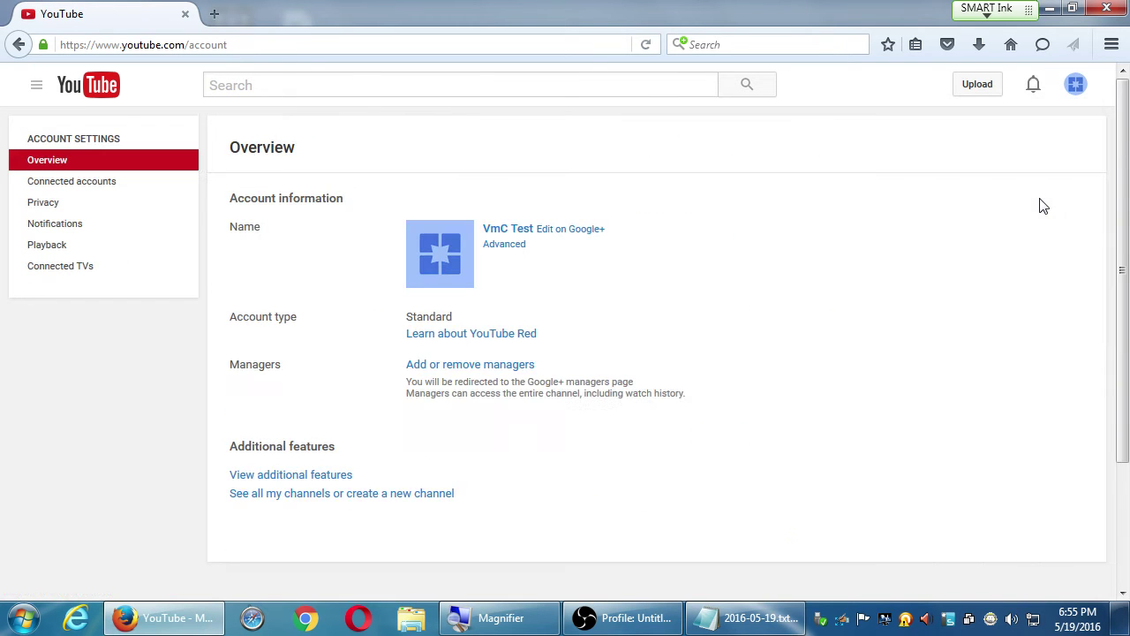
{"action": "left_click", "coordinate": [1017, 347]}
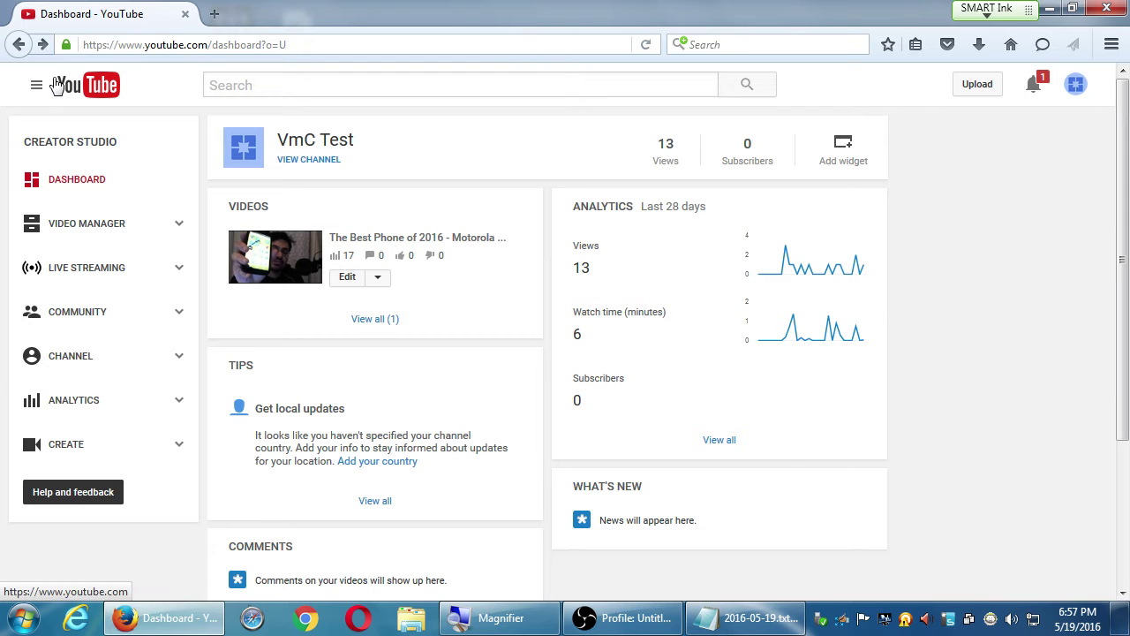
{"action": "left_click", "coordinate": [82, 92]}
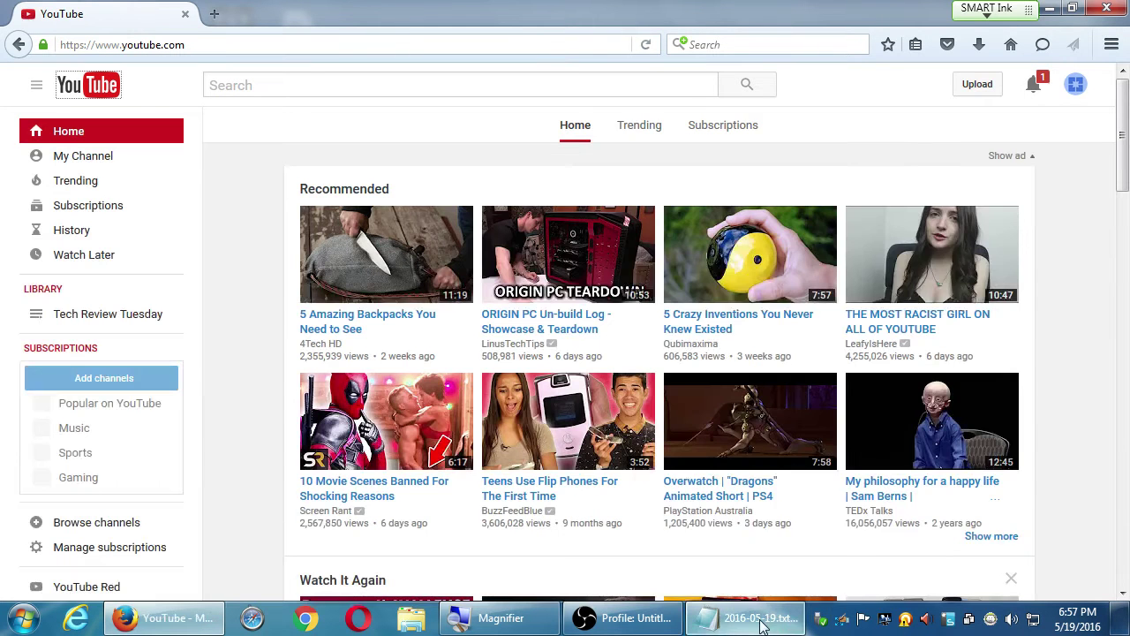
- Add the lines 'You can use Yt as a Consumer' and 'or as a Creator'
{"action": "left_click", "coordinate": [760, 621]}
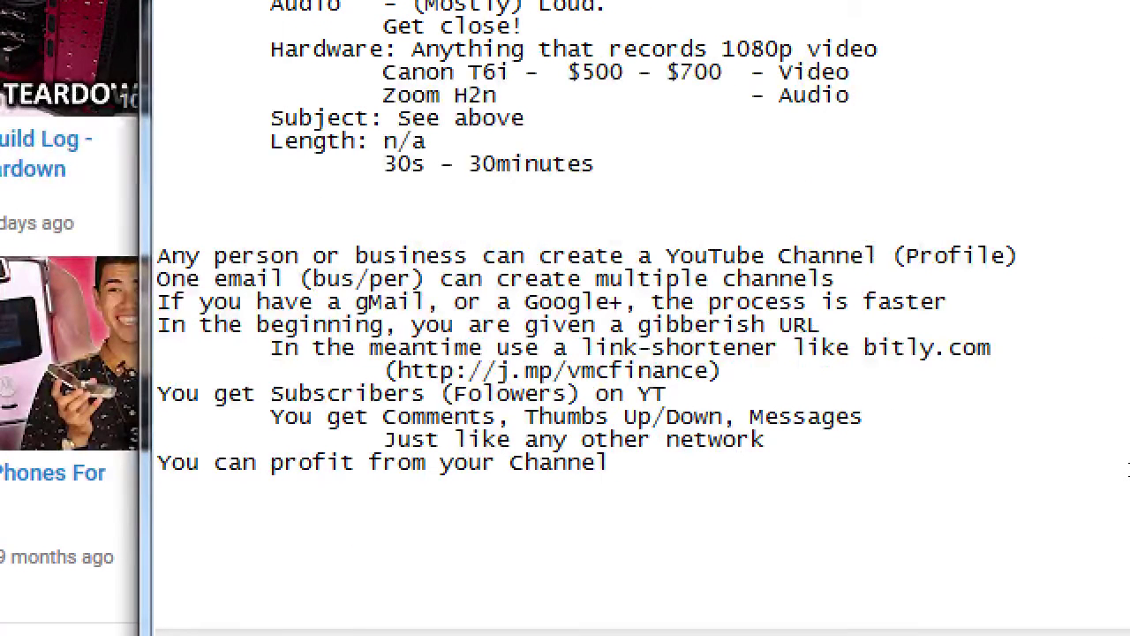
{"action": "left_click", "coordinate": [1064, 502]}
{"action": "key", "text": "Return"}
{"action": "type", "text": "You can use "}
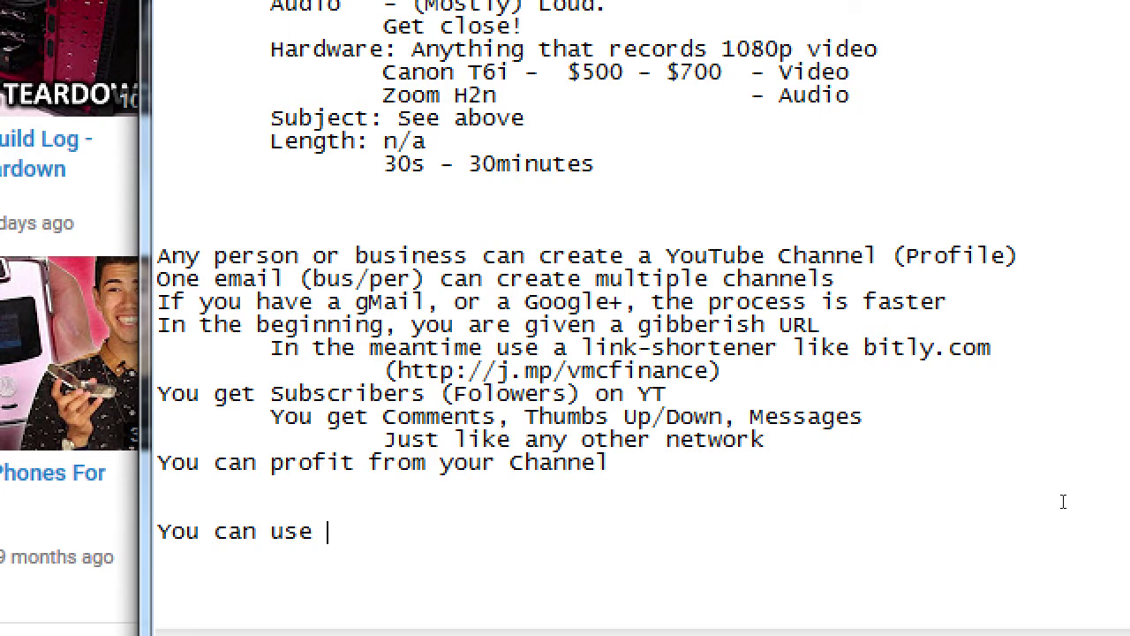
{"action": "type", "text": "Yt as a C"}
{"action": "key", "text": "Return"}
{"action": "key", "text": "Return"}
{"action": "key", "text": "Return"}
{"action": "key", "text": "Return"}
{"action": "key", "text": "Return"}
{"action": "key", "text": "Return"}
{"action": "key", "text": "Return"}
{"action": "key", "text": "Return"}
{"action": "key", "text": "Return"}
{"action": "key", "text": "Return"}
{"action": "key", "text": "Return"}
{"action": "key", "text": "BackSpace"}
{"action": "key", "text": "BackSpace"}
{"action": "key", "text": "BackSpace"}
{"action": "key", "text": "BackSpace"}
{"action": "key", "text": "BackSpace"}
{"action": "key", "text": "BackSpace"}
{"action": "key", "text": "BackSpace"}
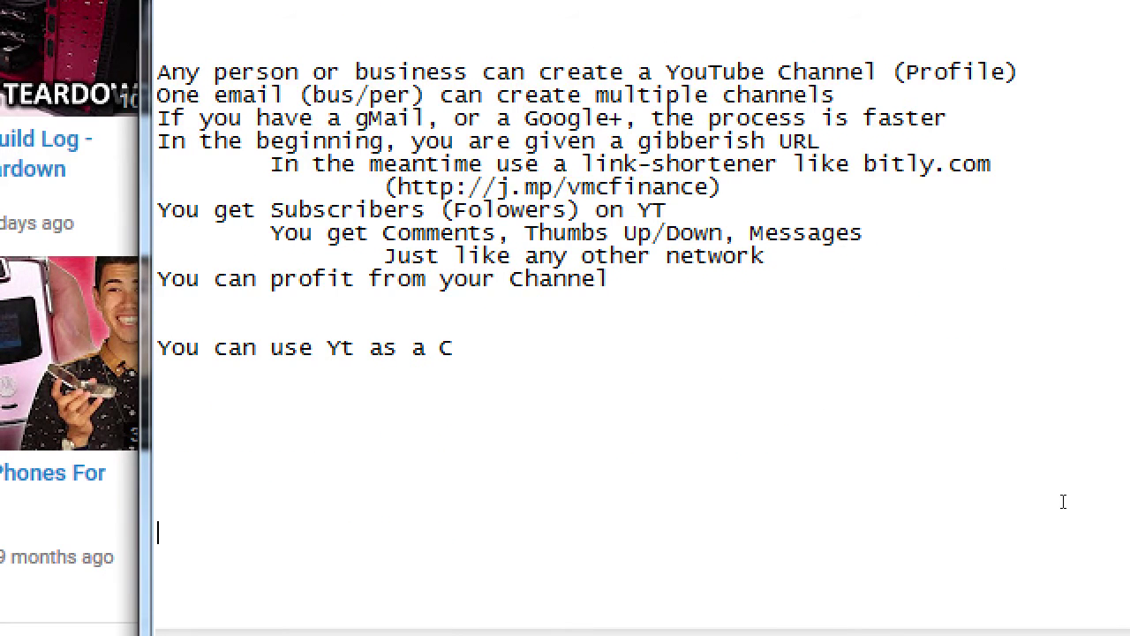
{"action": "key", "text": "BackSpace"}
{"action": "key", "text": "BackSpace"}
{"action": "key", "text": "BackSpace"}
{"action": "key", "text": "BackSpace"}
{"action": "type", "text": "onsumer"}
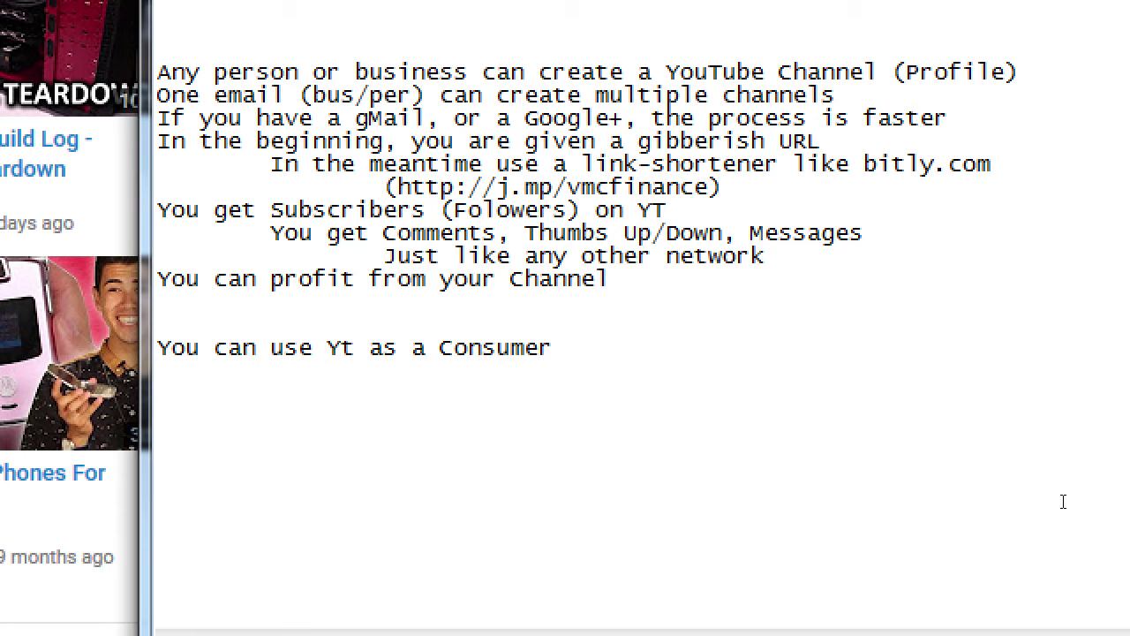
{"action": "key", "text": "Return"}
{"action": "type", "text": "or as a Creator"}
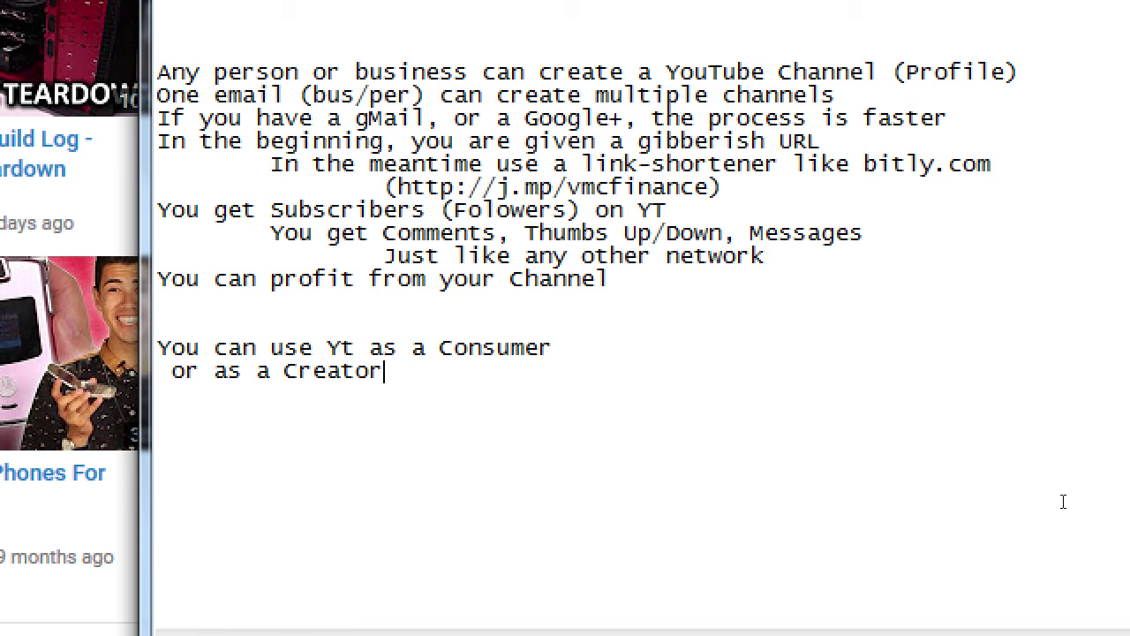
- Append a tab-indented '- For watching videos' to the Consumer line
{"action": "key", "text": "Up"}
{"action": "key", "text": "End"}
{"action": "key", "text": "Tab"}
{"action": "type", "text": "- W"}
{"action": "key", "text": "BackSpace"}
{"action": "type", "text": "For watchi"}
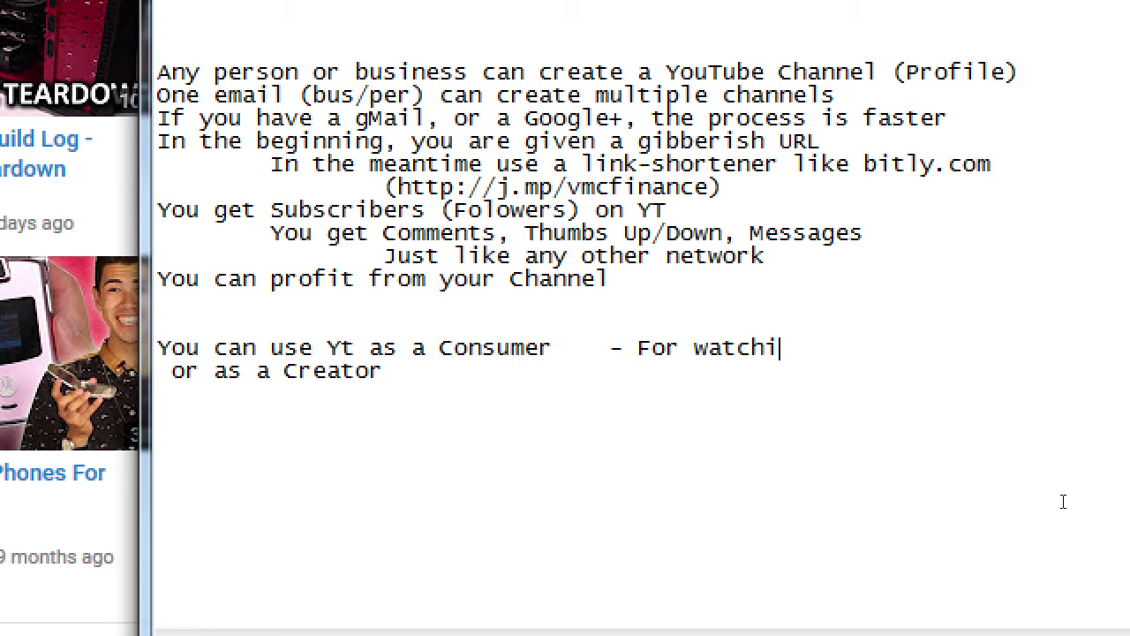
{"action": "type", "text": "ng vivdeos"}
{"action": "key", "text": "BackSpace"}
{"action": "key", "text": "BackSpace"}
{"action": "key", "text": "BackSpace"}
{"action": "key", "text": "BackSpace"}
{"action": "key", "text": "BackSpace"}
{"action": "type", "text": "deos"}
- Append an aligned '- For creating videos' to the Creator line and zoom back out
{"action": "key", "text": "Down"}
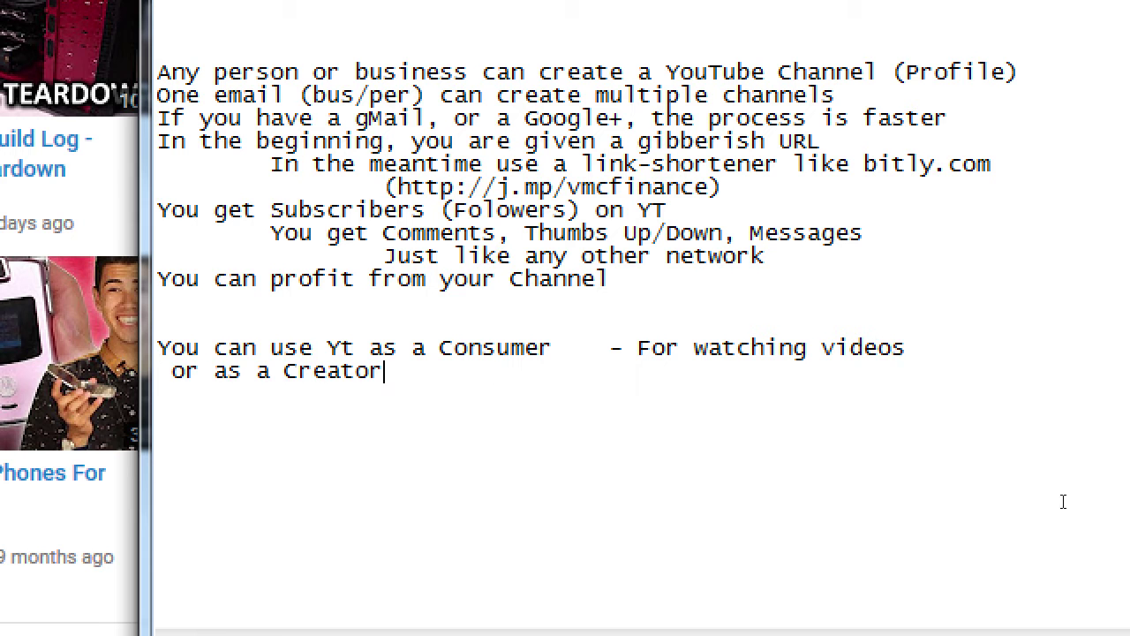
{"action": "key", "text": "Tab"}
{"action": "key", "text": "Tab"}
{"action": "key", "text": "Tab"}
{"action": "key", "text": "BackSpace"}
{"action": "type", "text": "- For creat"}
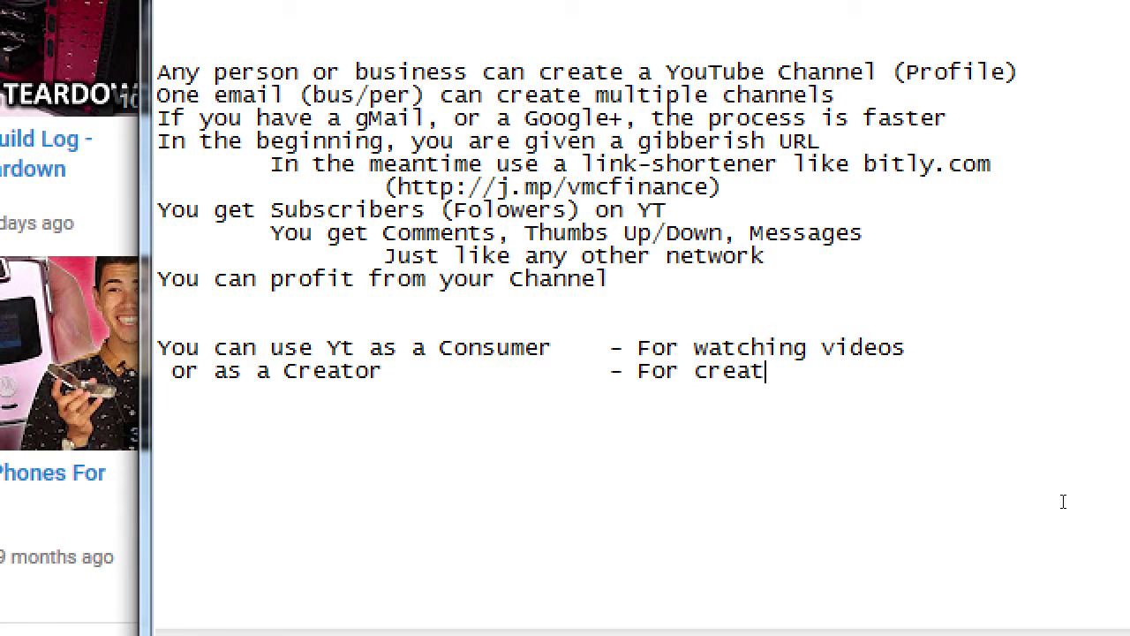
{"action": "type", "text": "ing vdieos"}
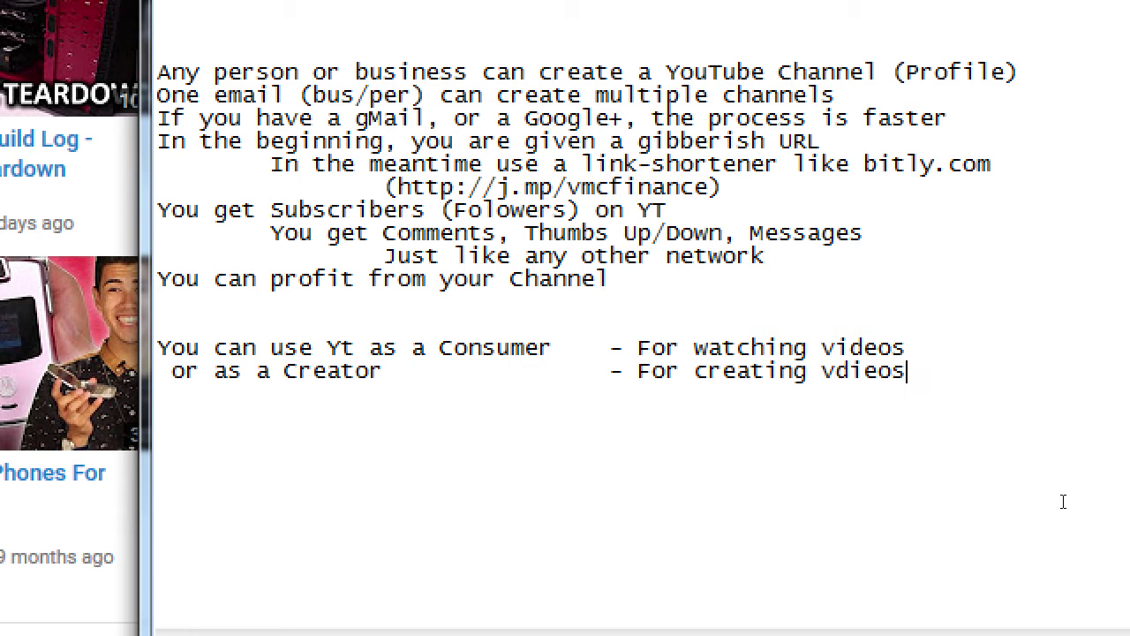
{"action": "key", "text": "BackSpace"}
{"action": "key", "text": "BackSpace"}
{"action": "key", "text": "BackSpace"}
{"action": "key", "text": "BackSpace"}
{"action": "key", "text": "BackSpace"}
{"action": "type", "text": "d"}
{"action": "key", "text": "BackSpace"}
{"action": "type", "text": "ideos"}
{"action": "key", "text": "super+minus"}
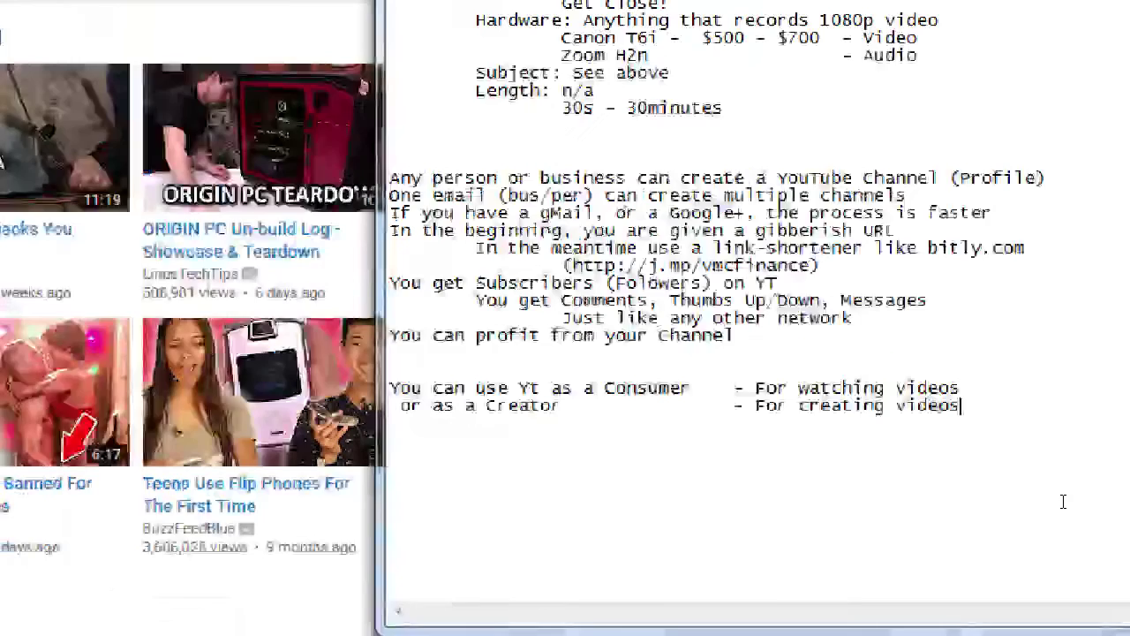
- Return to YouTube and open Creator Studio for VmC Test from the avatar menu
{"action": "left_click", "coordinate": [445, 163]}
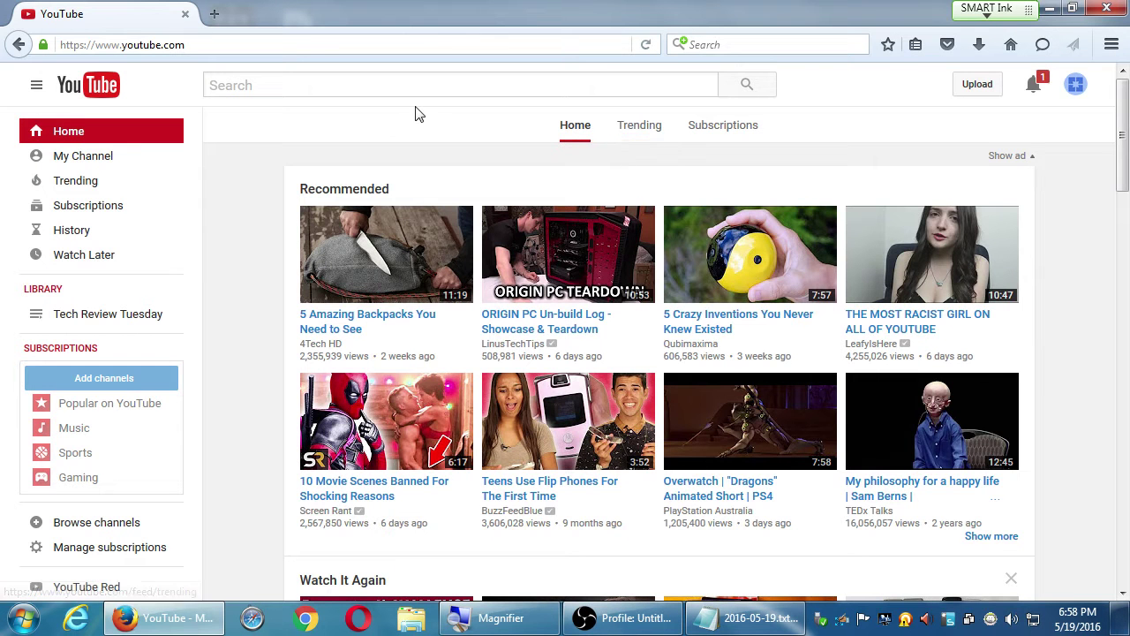
{"action": "scroll", "coordinate": [247, 375], "scroll_direction": "down", "scroll_amount": 6}
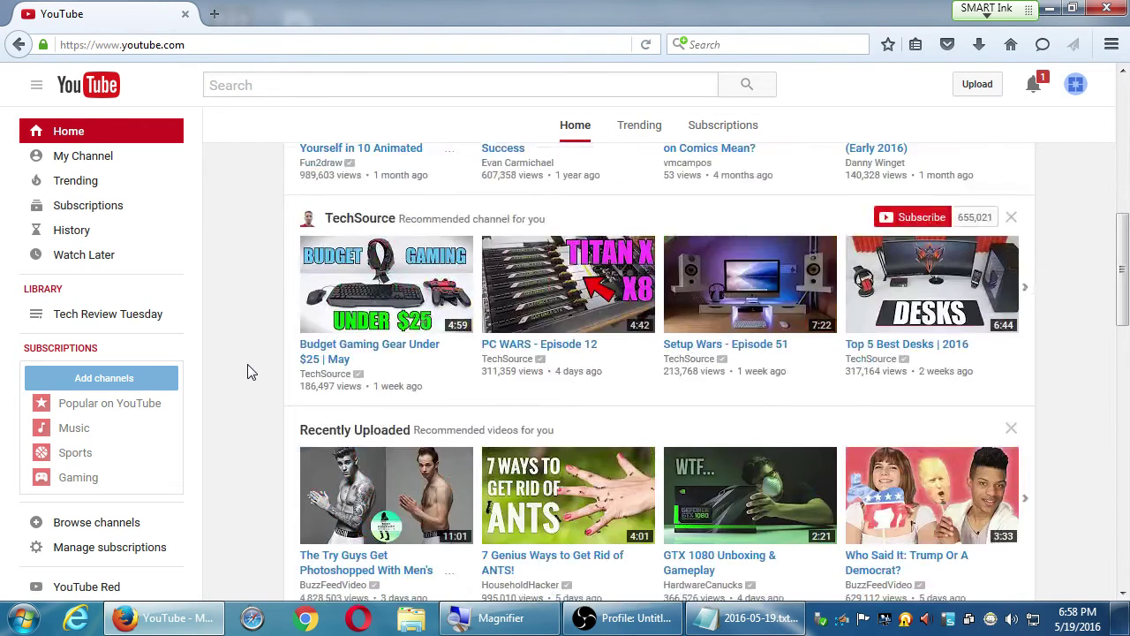
{"action": "scroll", "coordinate": [247, 372], "scroll_direction": "down", "scroll_amount": 3}
{"action": "scroll", "coordinate": [247, 372], "scroll_direction": "down", "scroll_amount": 3}
{"action": "scroll", "coordinate": [247, 372], "scroll_direction": "up", "scroll_amount": 5}
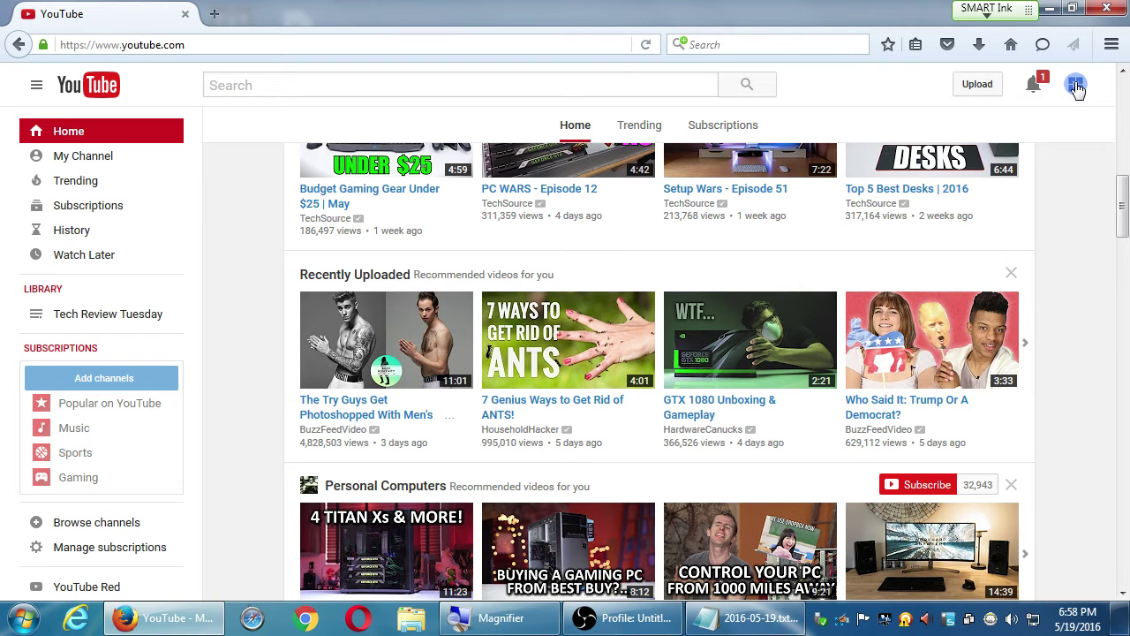
{"action": "left_click", "coordinate": [1076, 86]}
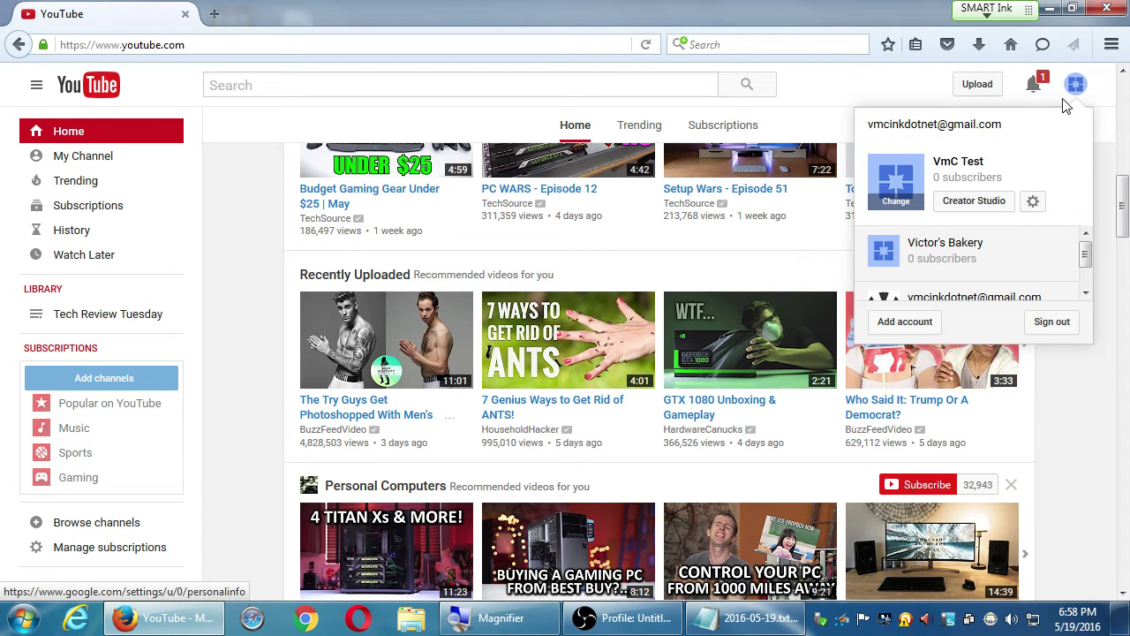
{"action": "left_click", "coordinate": [978, 203]}
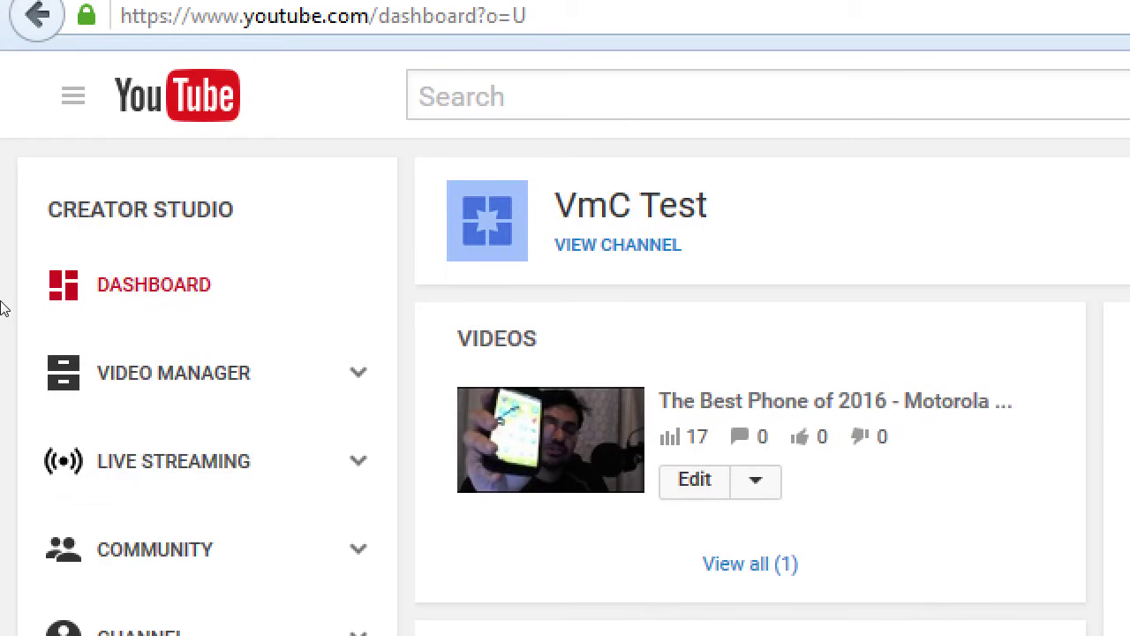
{"action": "scroll", "coordinate": [15, 265], "scroll_direction": "down", "scroll_amount": 2}
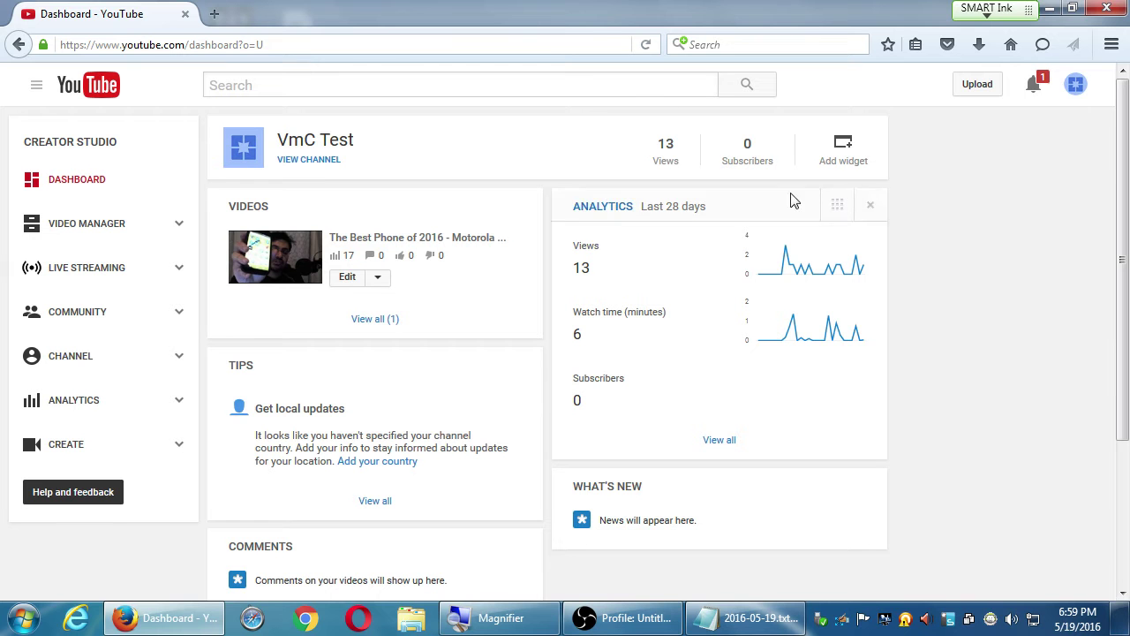
- Go back to YouTube home, reopen the VmC Test Creator Studio dashboard, and bring up the account menu
{"action": "left_click", "coordinate": [117, 92]}
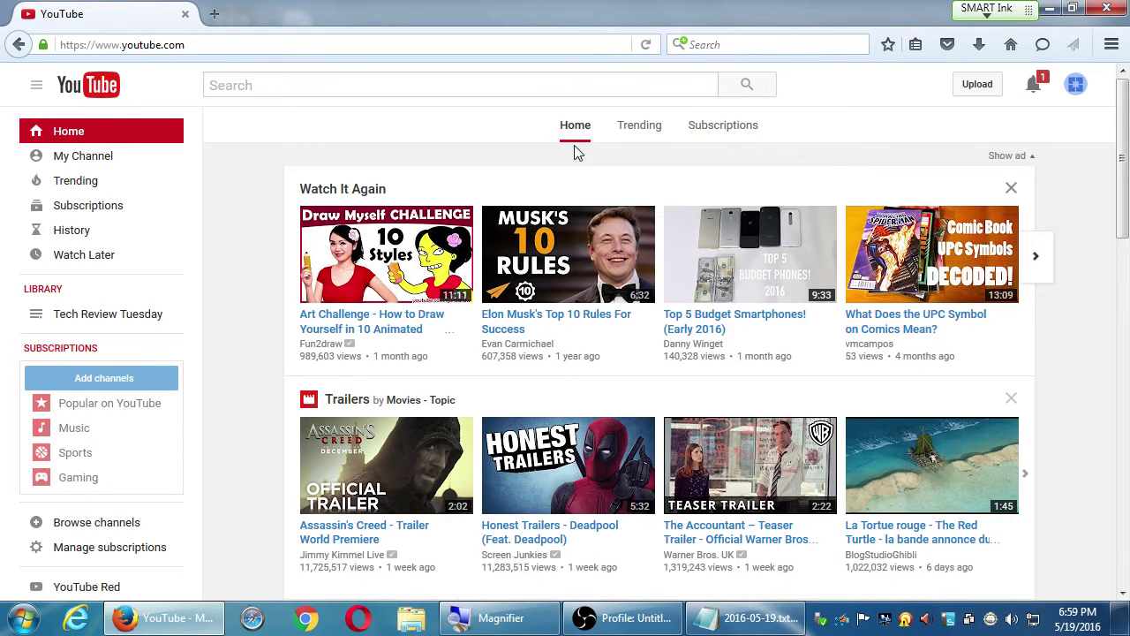
{"action": "left_click", "coordinate": [1074, 85]}
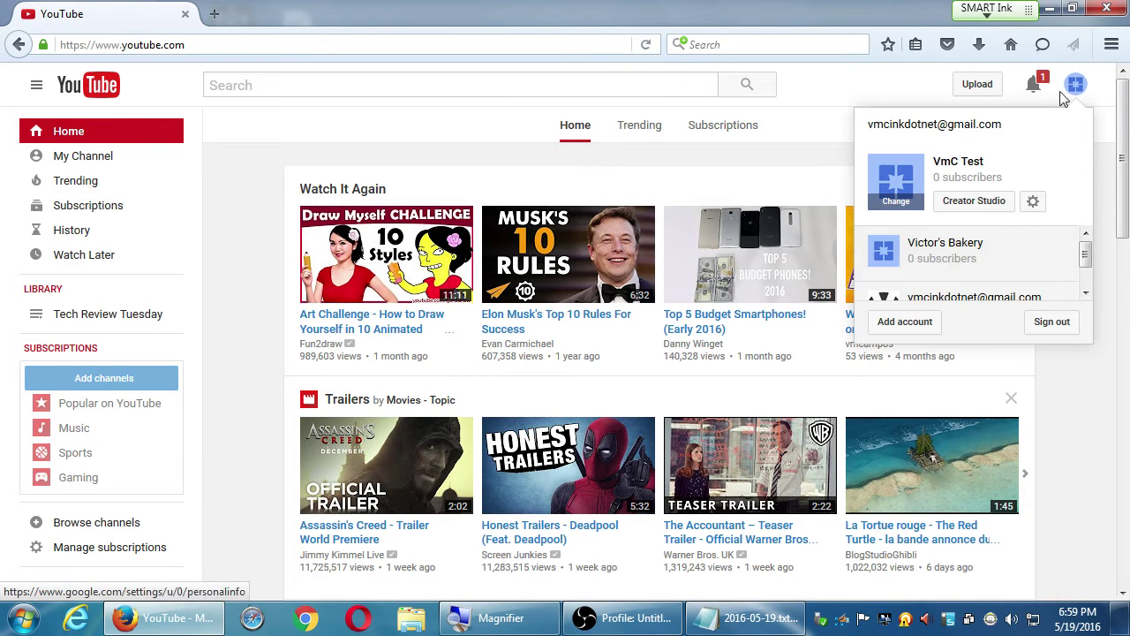
{"action": "left_click", "coordinate": [986, 202]}
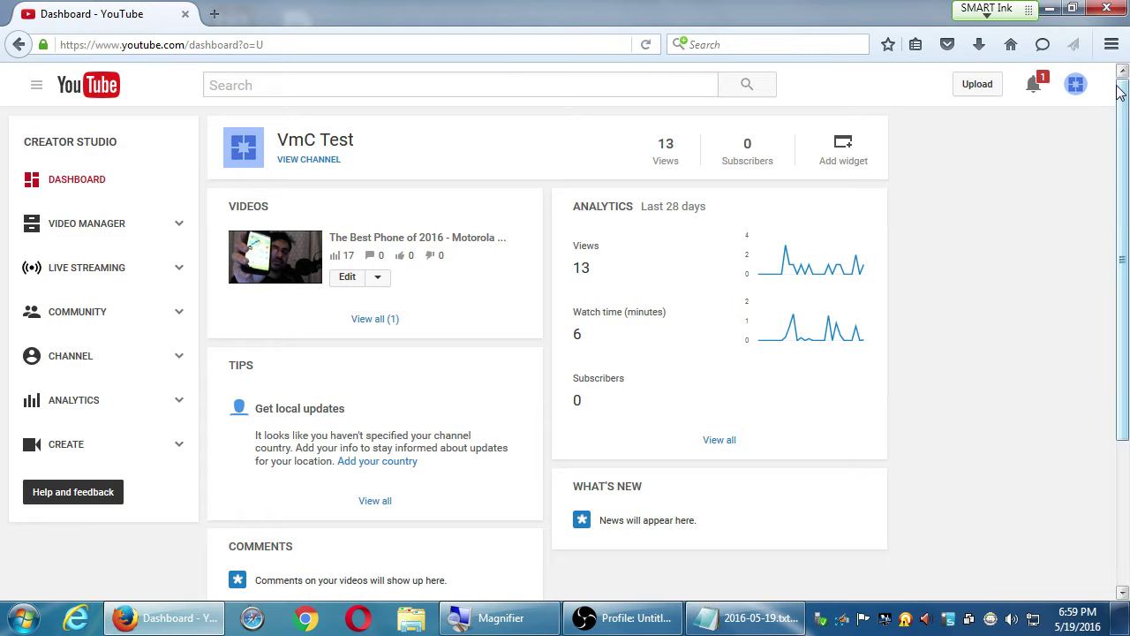
{"action": "left_click", "coordinate": [1076, 85]}
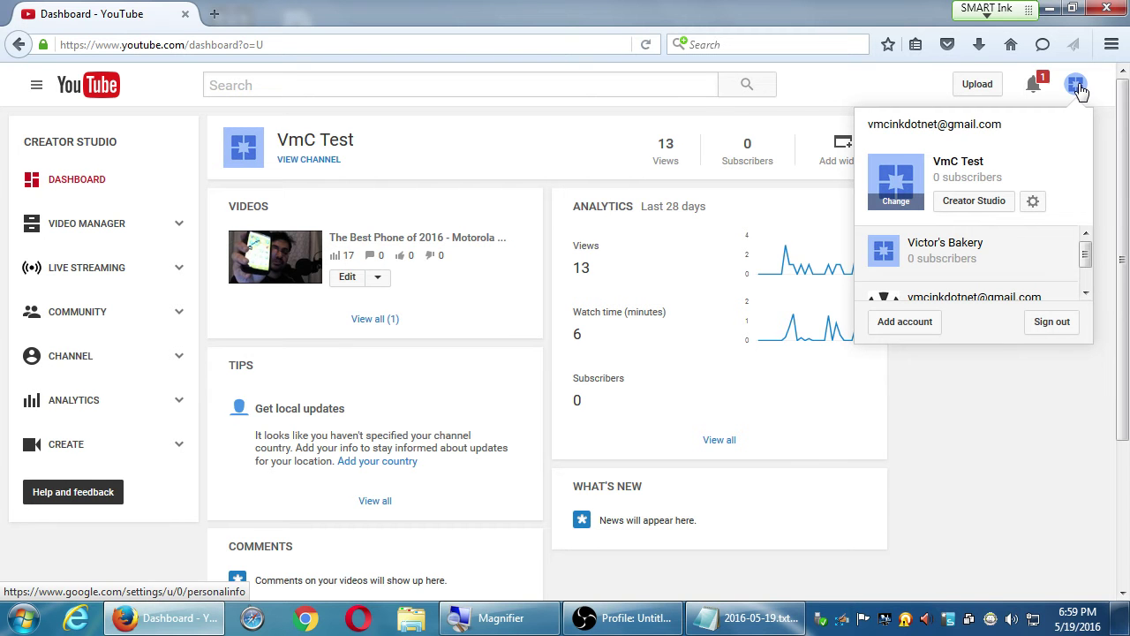
- Open account settings and the page listing all channels on the account, then return to the Creator Studio dashboard
{"action": "left_click", "coordinate": [1032, 203]}
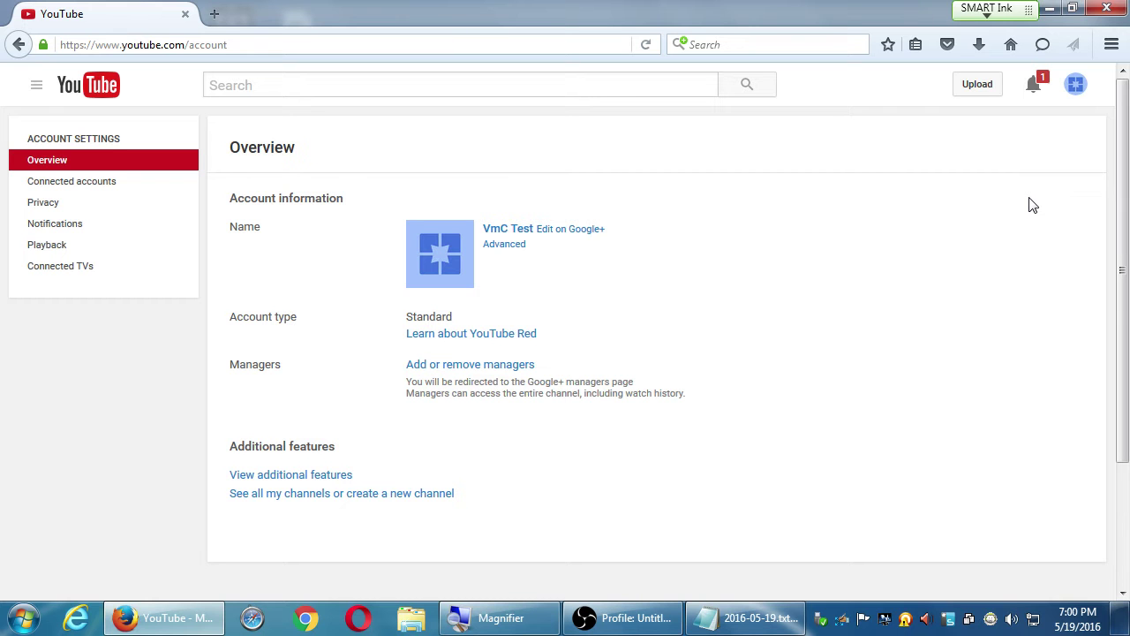
{"action": "left_click", "coordinate": [1075, 84]}
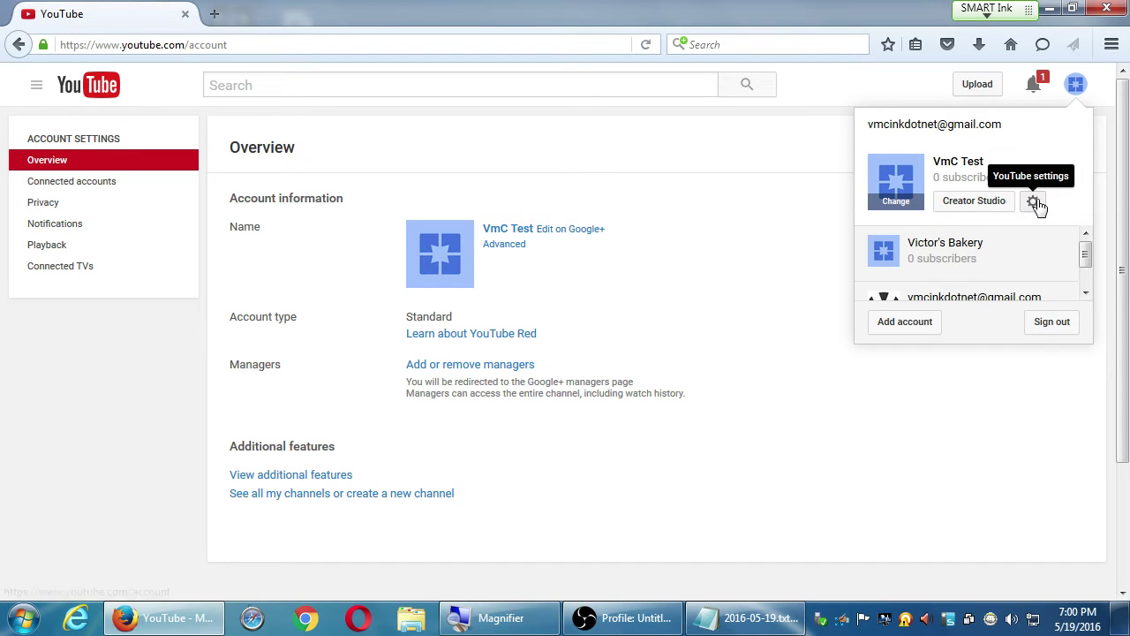
{"action": "left_click", "coordinate": [351, 497]}
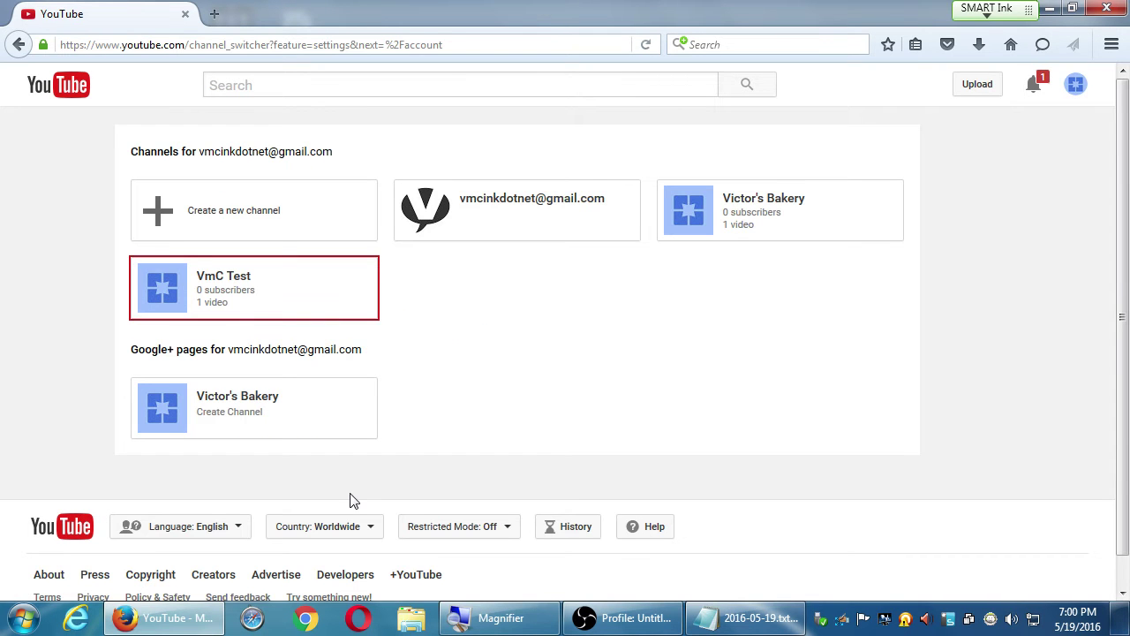
{"action": "left_click", "coordinate": [1075, 84]}
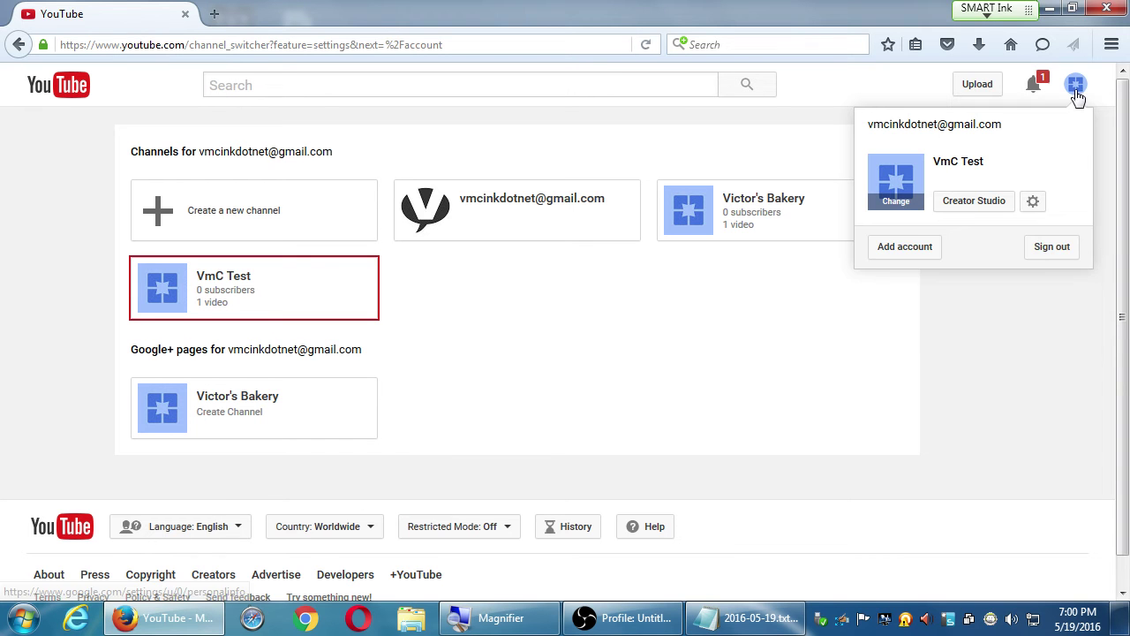
{"action": "left_click", "coordinate": [975, 204]}
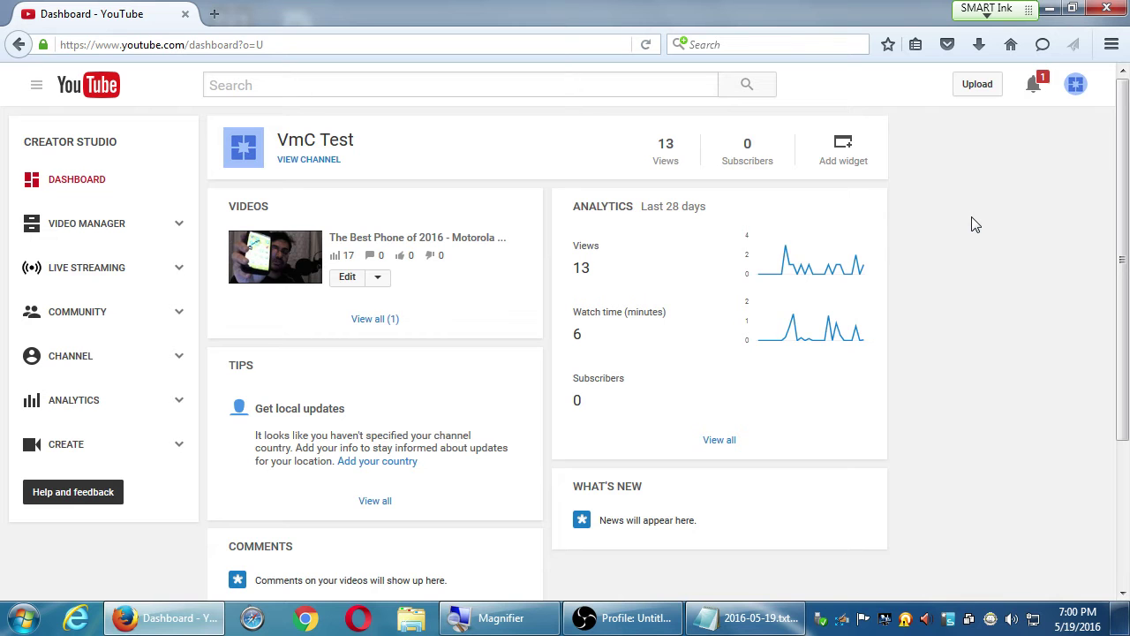
- Open Video Manager to list the channel's single video, 'The Best Phone of 2016 - Motorola Moto E'
{"action": "scroll", "coordinate": [953, 234], "scroll_direction": "down", "scroll_amount": 3}
{"action": "scroll", "coordinate": [931, 242], "scroll_direction": "up", "scroll_amount": 3}
{"action": "left_click", "coordinate": [88, 235]}
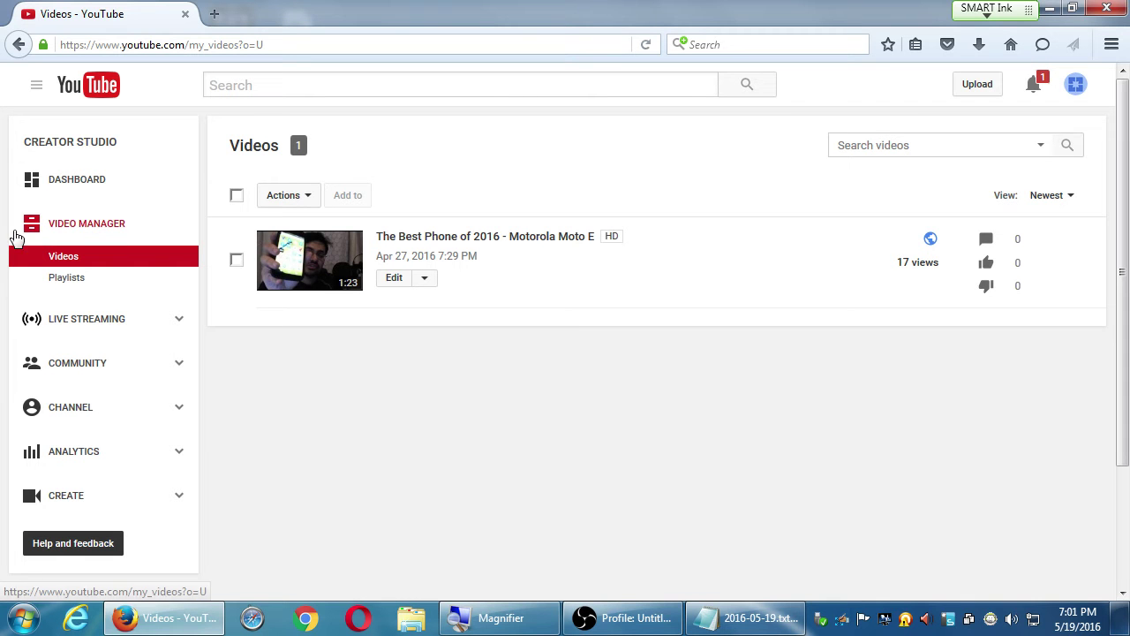
{"action": "left_click", "coordinate": [427, 280]}
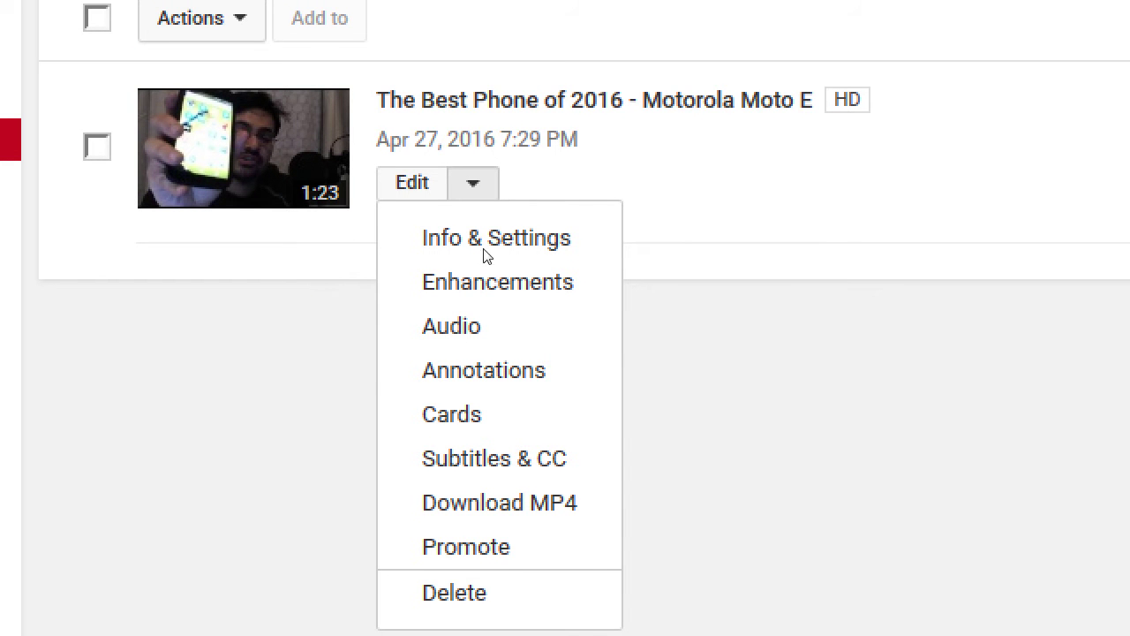
{"action": "left_click", "coordinate": [560, 262]}
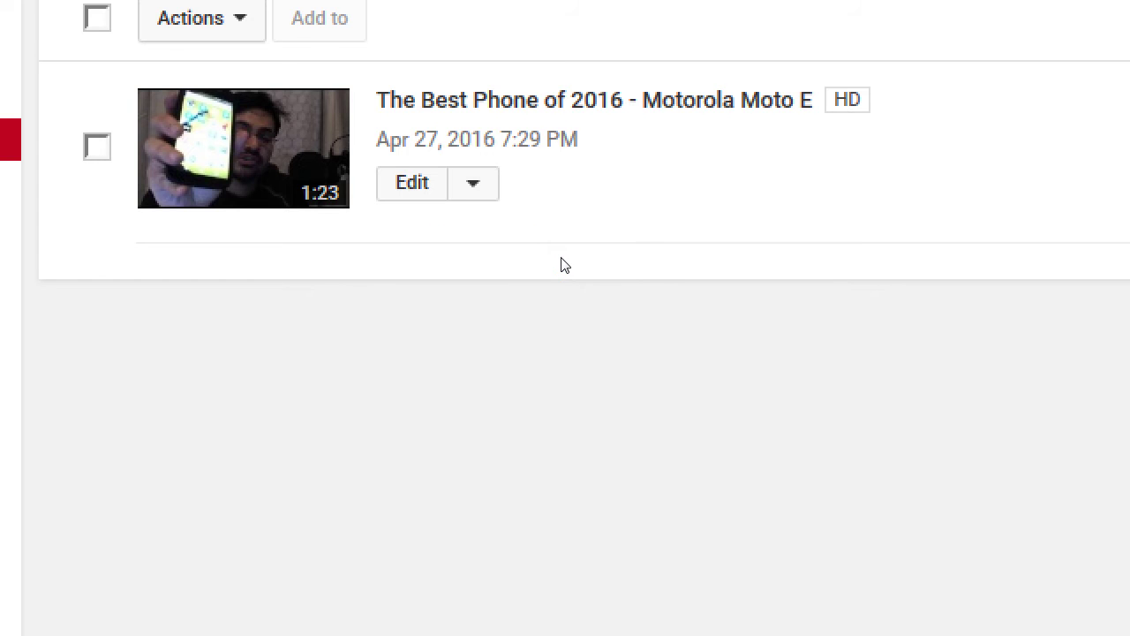
{"action": "left_click", "coordinate": [472, 183]}
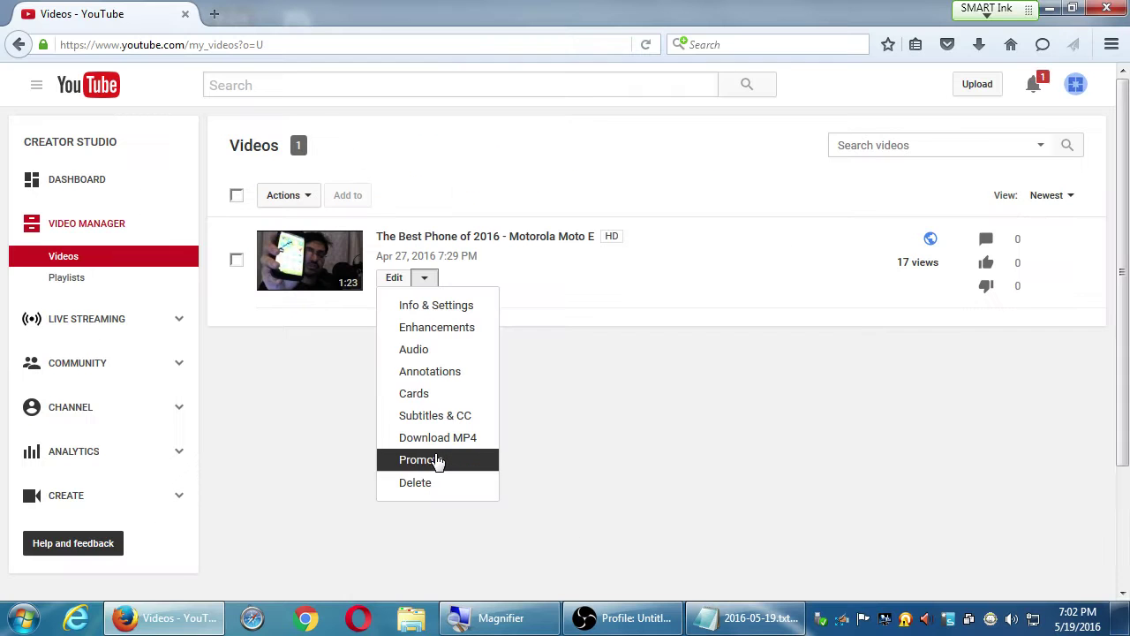
{"action": "left_click", "coordinate": [677, 410]}
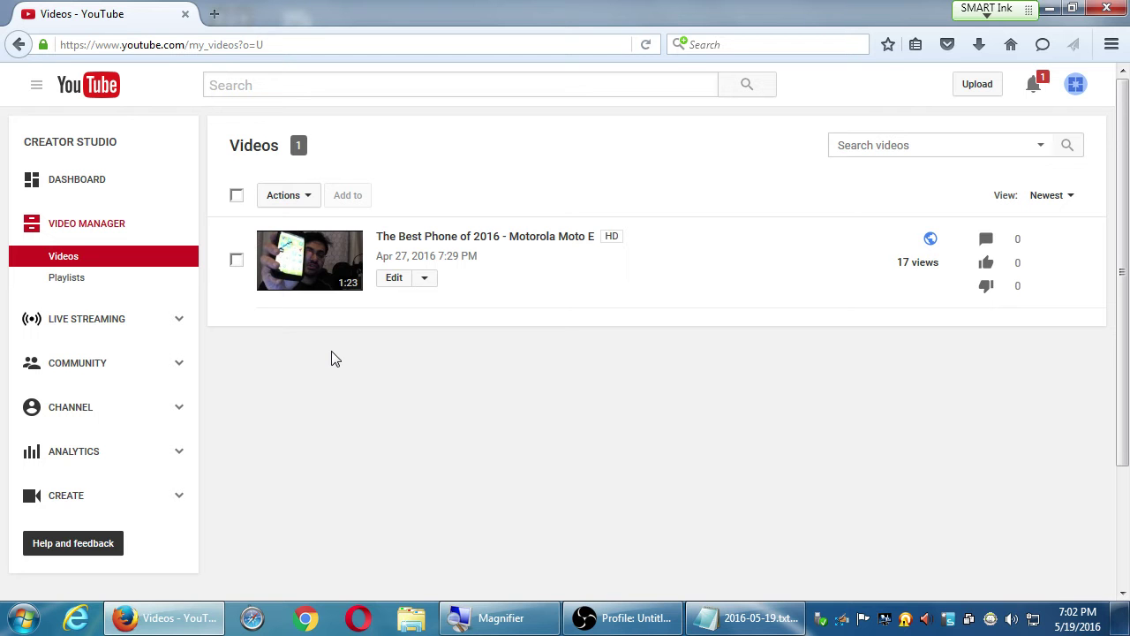
{"action": "key", "text": "F5"}
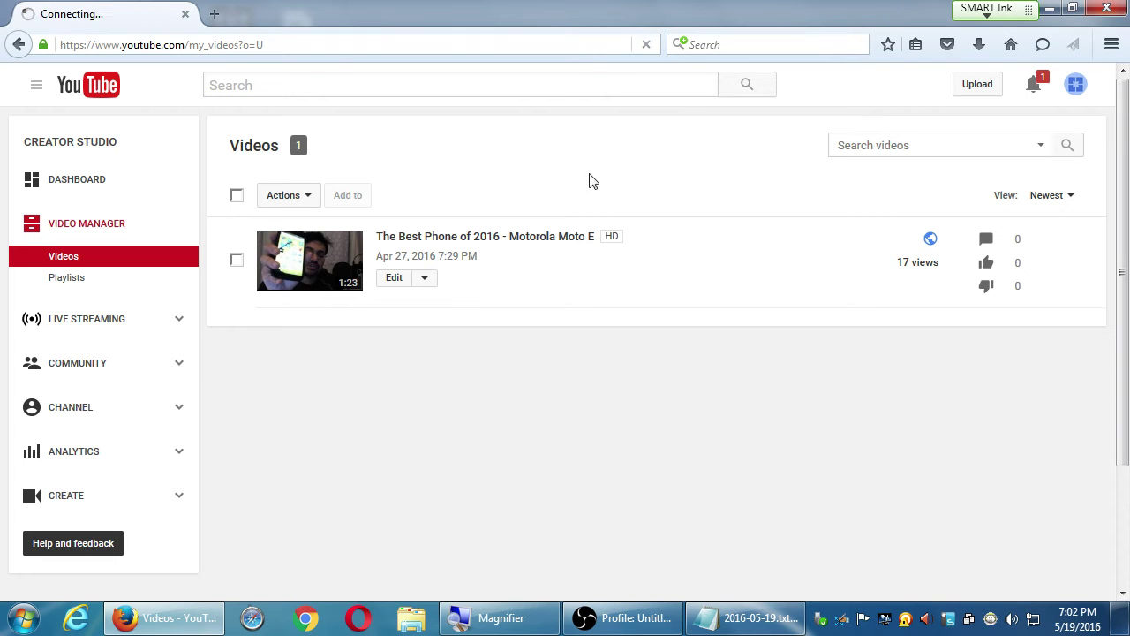
- Open the Live Streaming 'Go live' introduction page, look it over, and minimize Firefox
{"action": "left_click", "coordinate": [68, 325]}
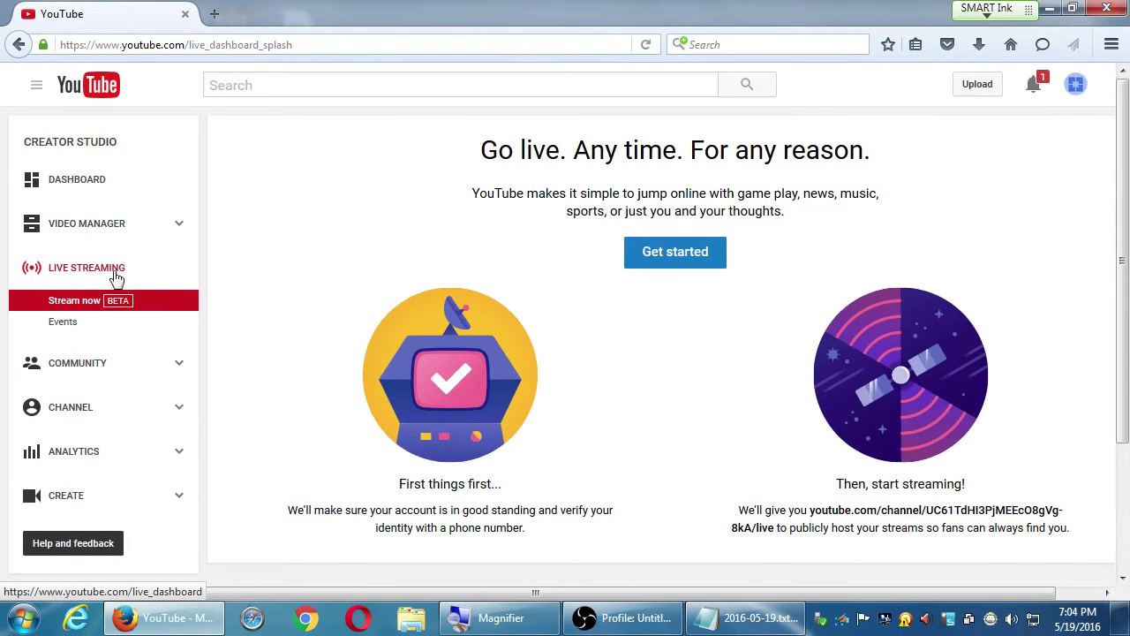
{"action": "scroll", "coordinate": [453, 456], "scroll_direction": "down", "scroll_amount": 3}
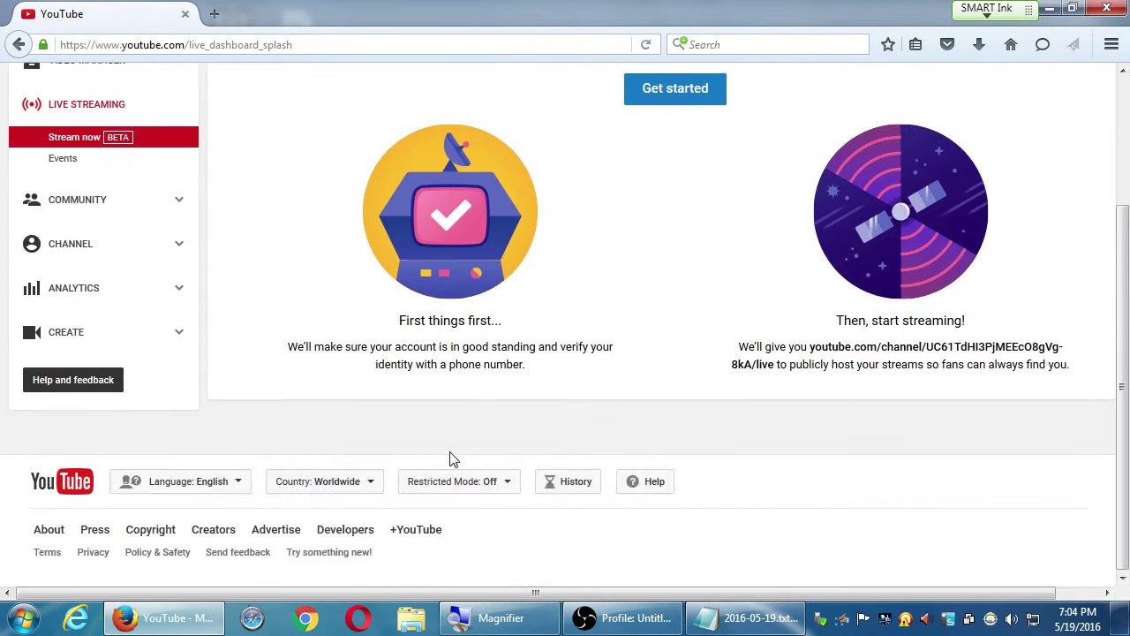
{"action": "scroll", "coordinate": [565, 318], "scroll_direction": "up", "scroll_amount": 3}
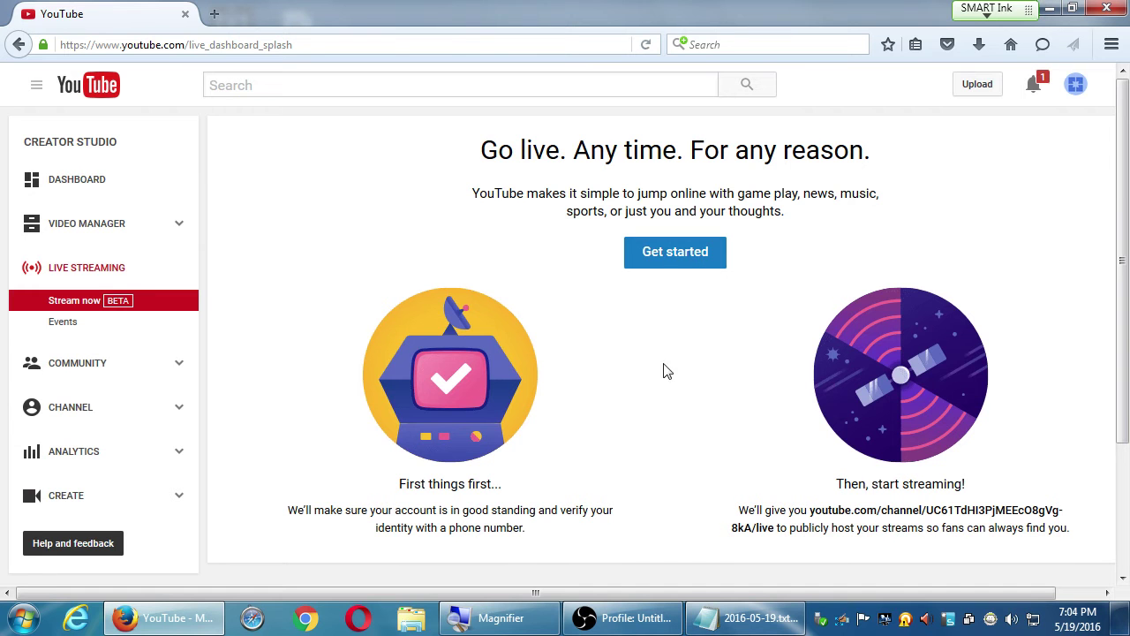
{"action": "left_click", "coordinate": [1050, 8]}
{"action": "left_click", "coordinate": [622, 617]}
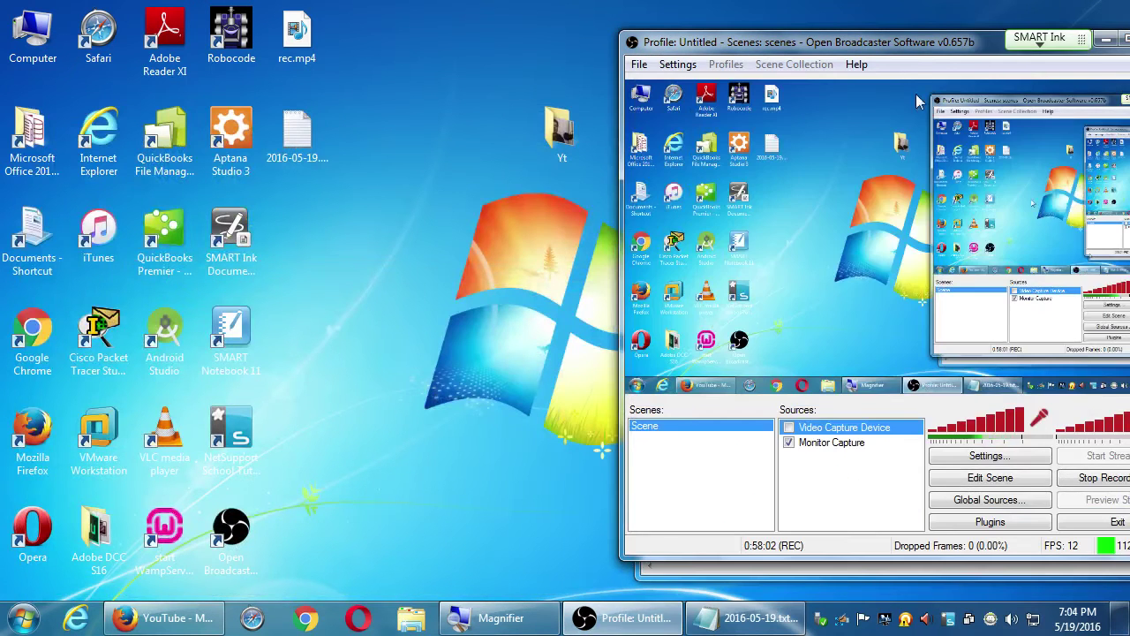
{"action": "left_click_drag", "start_coordinate": [915, 46], "coordinate": [666, 33]}
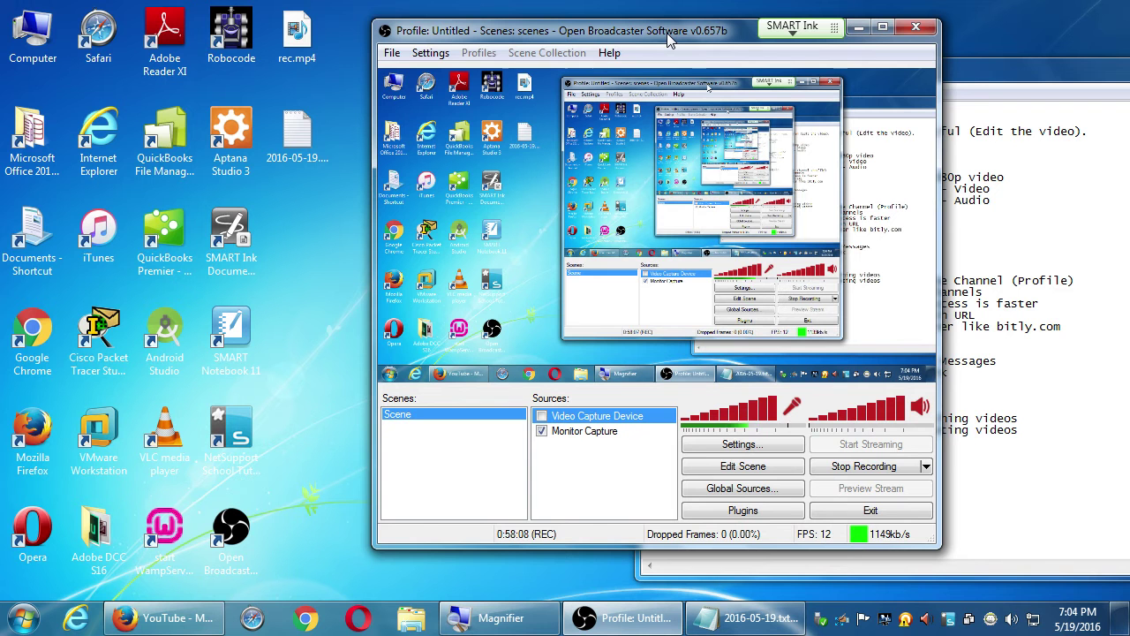
{"action": "left_click", "coordinate": [856, 25]}
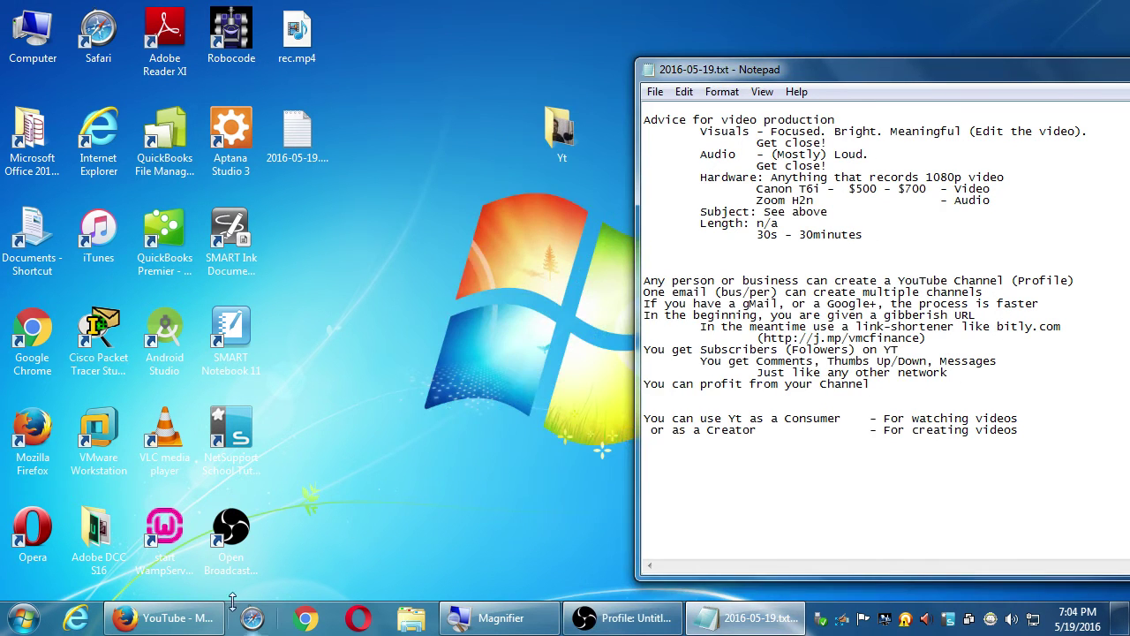
{"action": "left_click", "coordinate": [177, 621]}
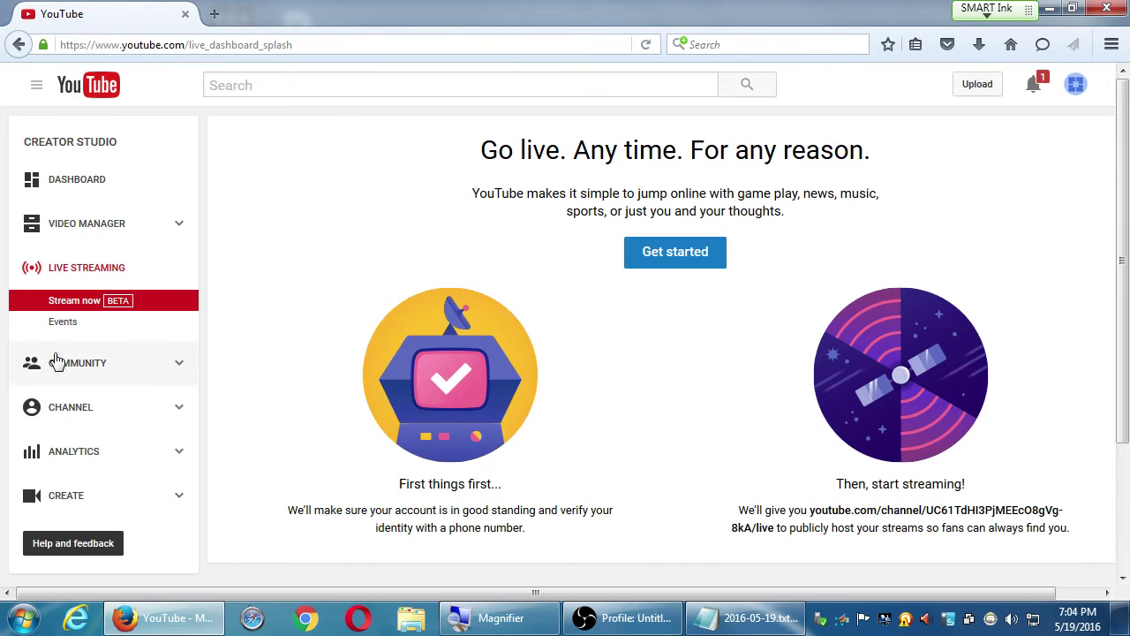
- View the live Events page, return to Stream now, then bring the Notepad outline to the front
{"action": "left_click", "coordinate": [76, 323]}
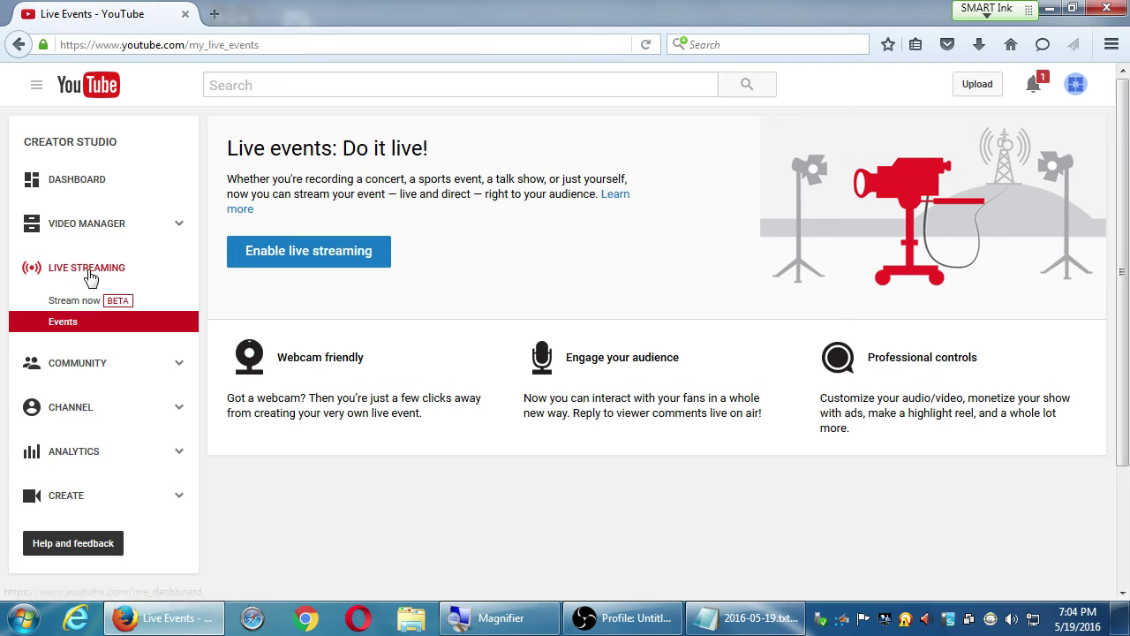
{"action": "left_click", "coordinate": [79, 295]}
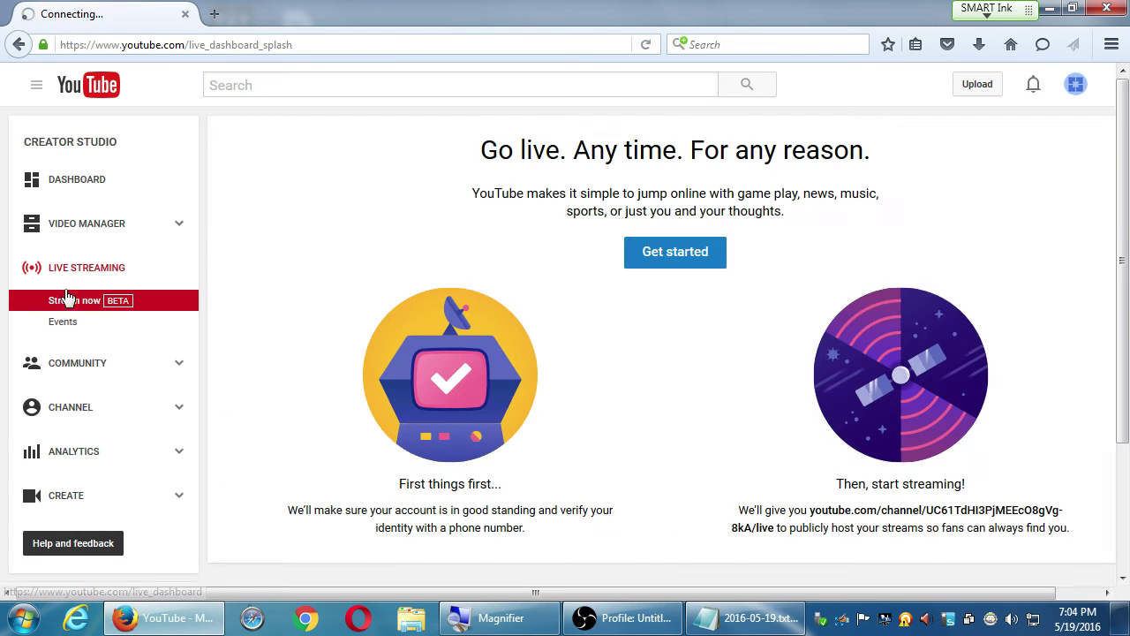
{"action": "left_click", "coordinate": [745, 618]}
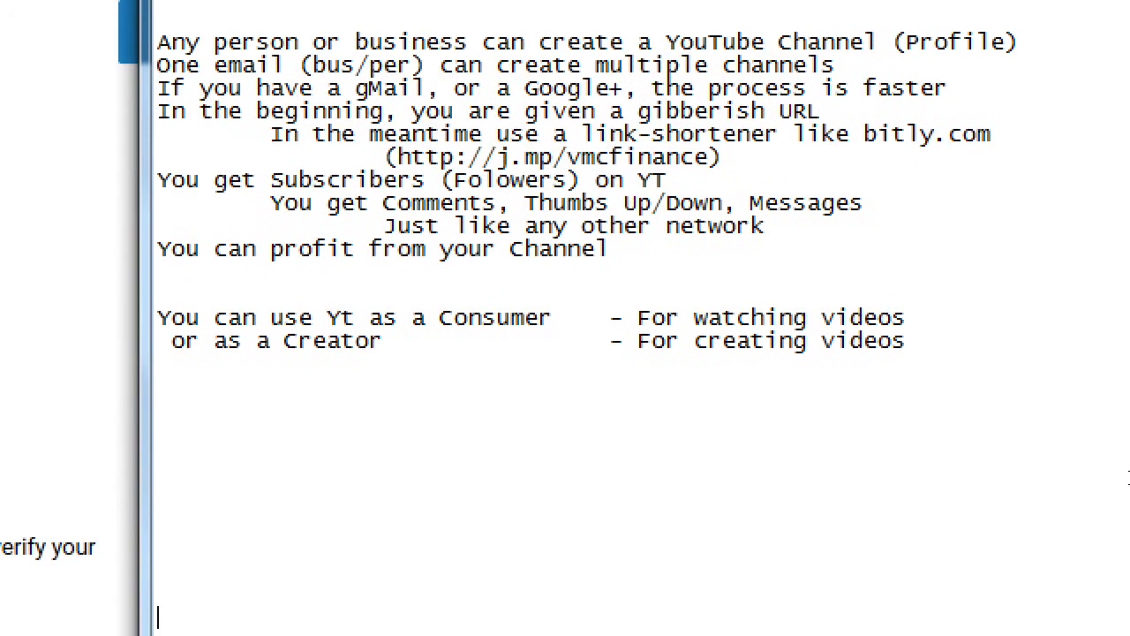
- Add the heading 'Something to consider in the future: Live Streaming' with an indented line below
{"action": "key", "text": "Up"}
{"action": "key", "text": "Up"}
{"action": "key", "text": "Up"}
{"action": "key", "text": "Up"}
{"action": "key", "text": "Up"}
{"action": "key", "text": "Up"}
{"action": "key", "text": "Up"}
{"action": "key", "text": "Up"}
{"action": "key", "text": "Up"}
{"action": "type", "text": "Something to "}
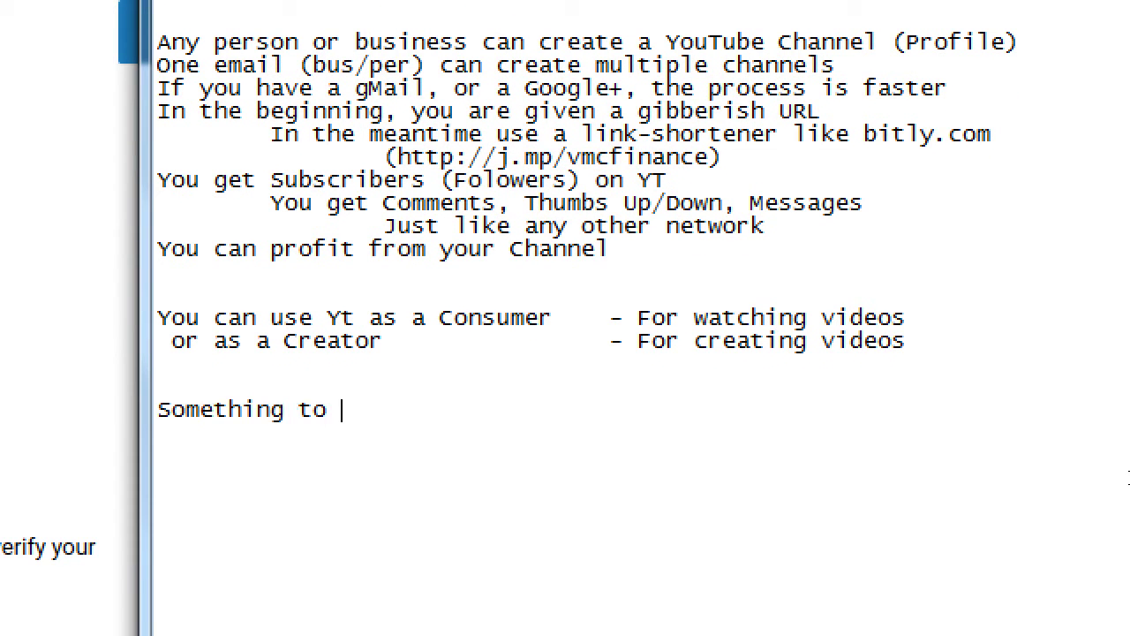
{"action": "type", "text": "consider in t"}
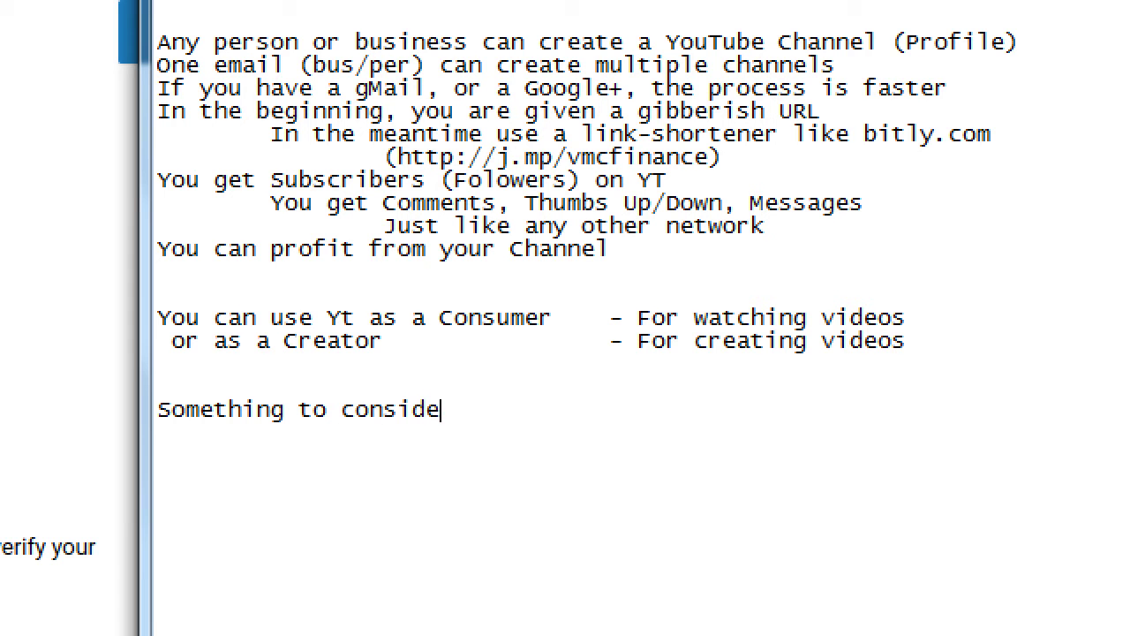
{"action": "key", "text": "BackSpace"}
{"action": "key", "text": "BackSpace"}
{"action": "type", "text": "the futur"}
{"action": "type", "text": "e:"}
{"action": "type", "text": "Stramin"}
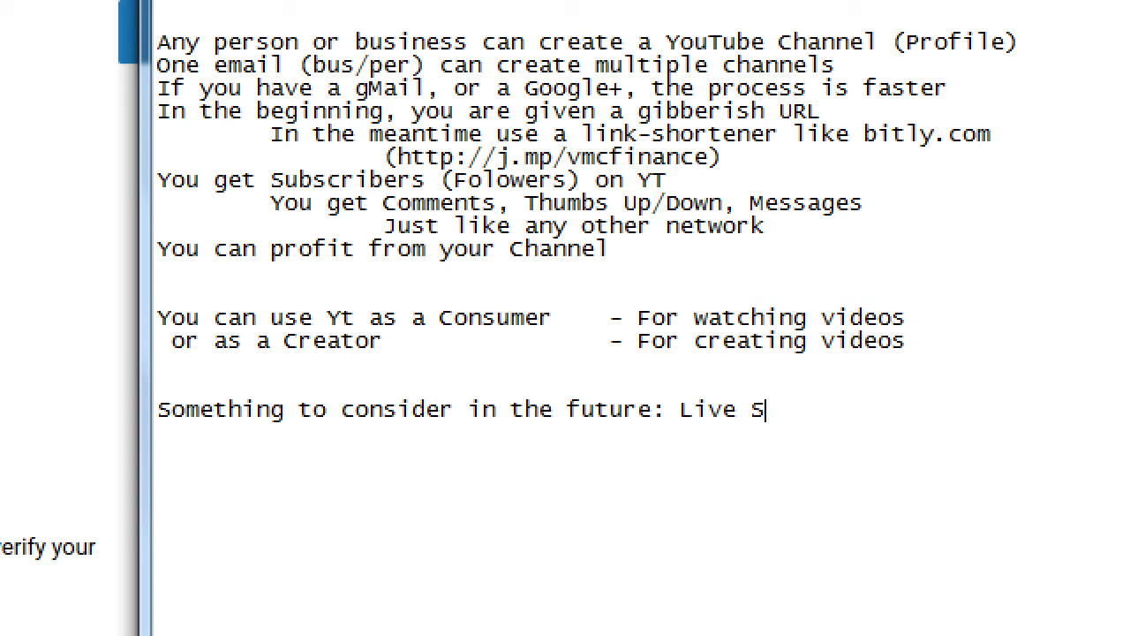
{"action": "key", "text": "BackSpace"}
{"action": "key", "text": "BackSpace"}
{"action": "key", "text": "BackSpace"}
{"action": "key", "text": "BackSpace"}
{"action": "type", "text": "eaming"}
{"action": "key", "text": "Return"}
{"action": "key", "text": "Tab"}
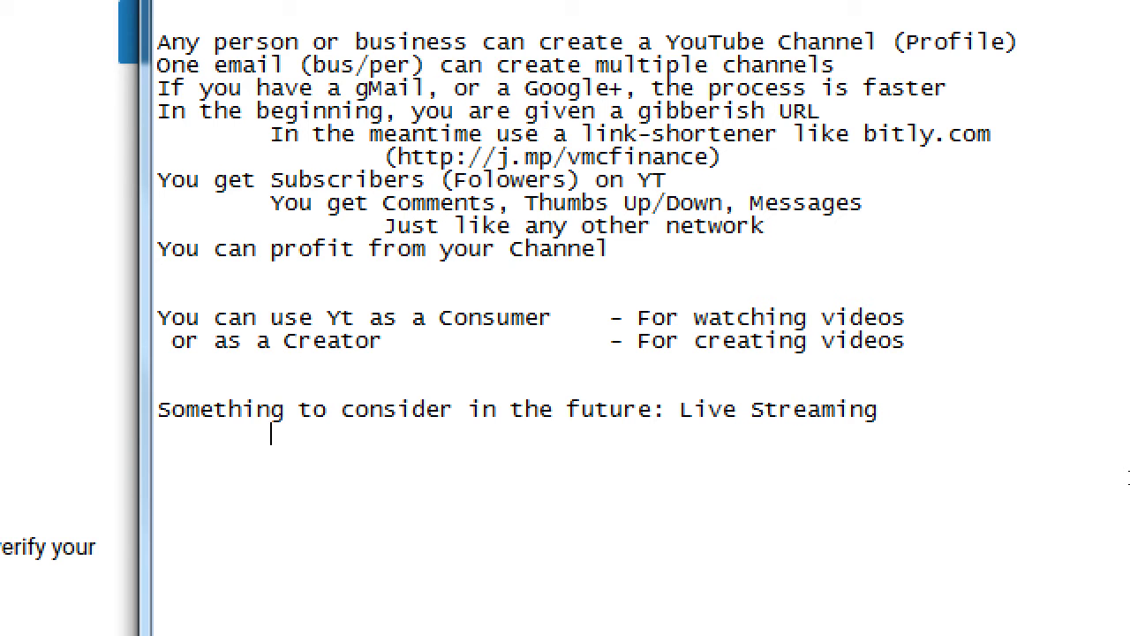
- List Periscope, Meerkat and Blab.im as indented platforms under the heading
{"action": "type", "text": "Periscope \tMe"}
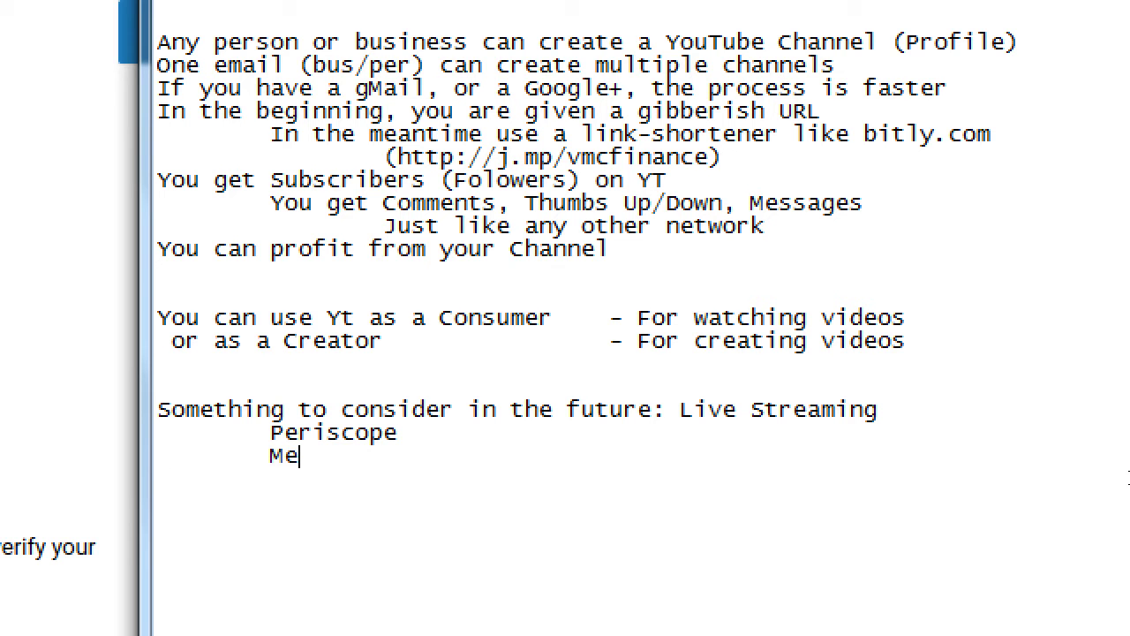
{"action": "type", "text": "erkat"}
{"action": "key", "text": "Return"}
{"action": "key", "text": "Tab"}
{"action": "type", "text": "Ba"}
{"action": "key", "text": "BackSpace"}
{"action": "type", "text": "lab.im"}
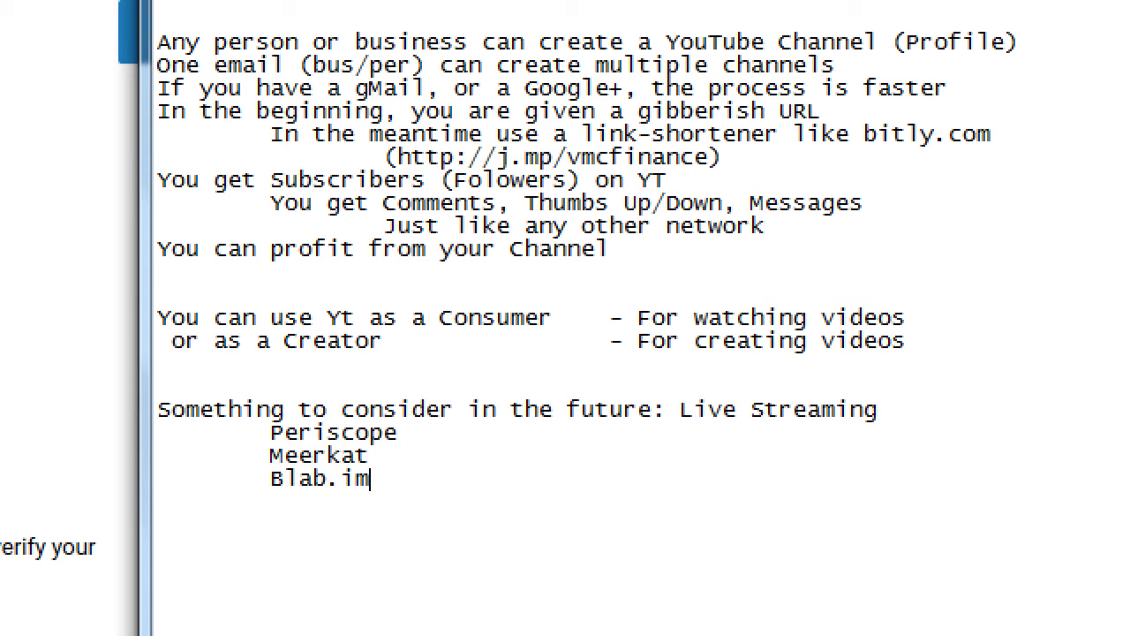
- Add Ustream.tv and Justin.tv on their own indented lines
{"action": "key", "text": "Return"}
{"action": "key", "text": "Tab"}
{"action": "type", "text": "Ustream.tv"}
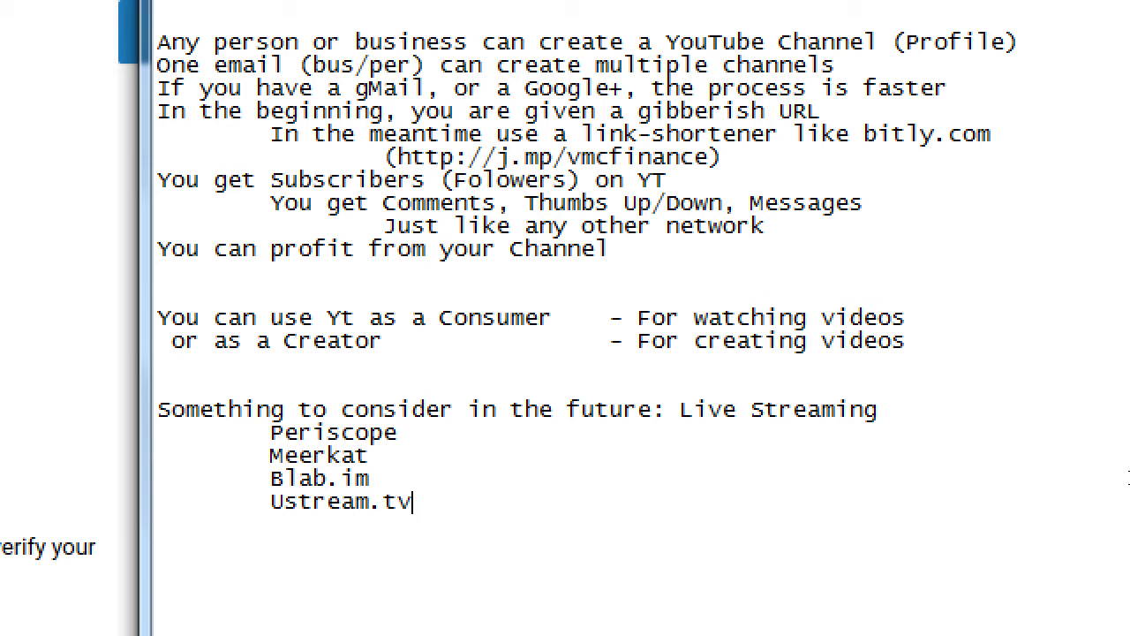
{"action": "key", "text": "Return"}
{"action": "key", "text": "Tab"}
{"action": "type", "text": "Justin.v"}
{"action": "key", "text": "BackSpace"}
{"action": "type", "text": "tv"}
- Add Twitch.tv and Facebook, then insert YouTube between them
{"action": "key", "text": "Return"}
{"action": "key", "text": "Tab"}
{"action": "type", "text": "Twitc"}
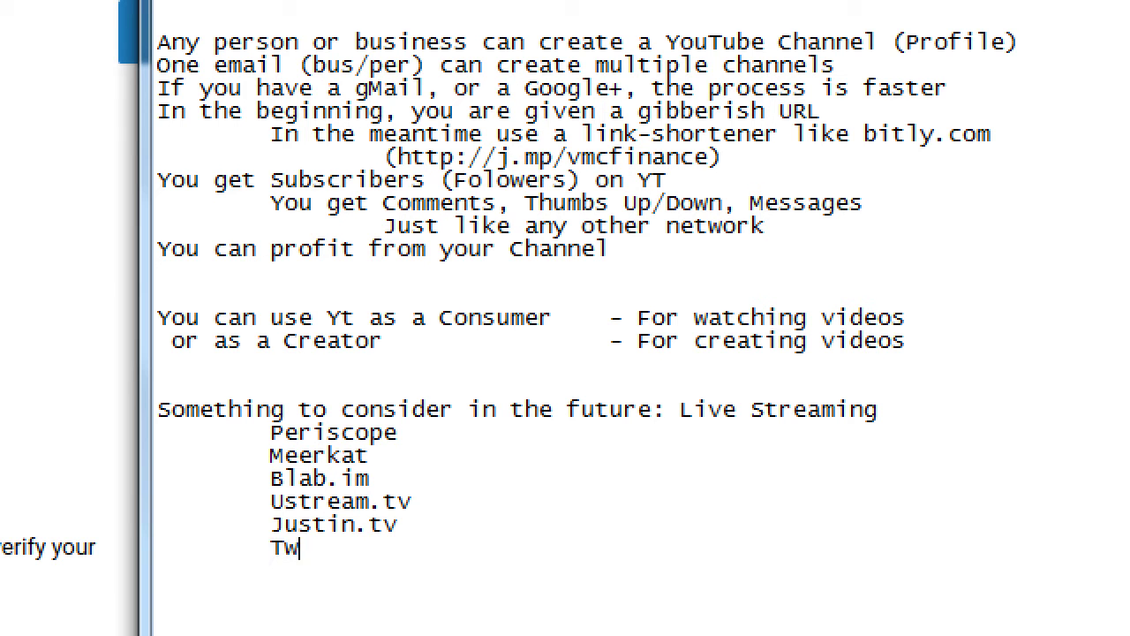
{"action": "type", "text": "h.tv"}
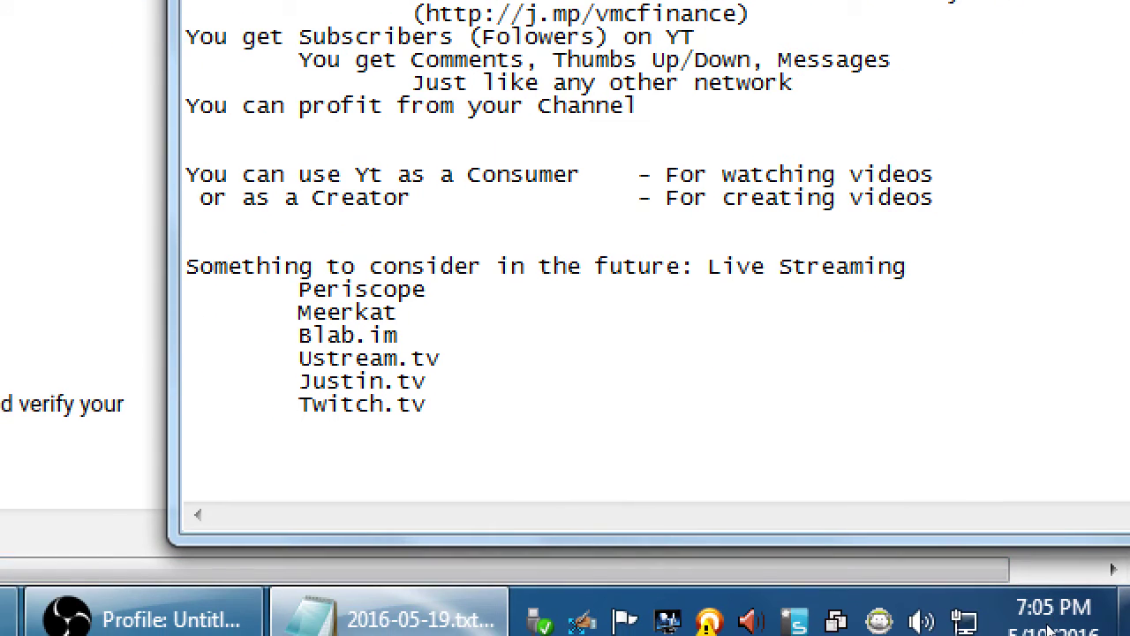
{"action": "key", "text": "Return"}
{"action": "key", "text": "Tab"}
{"action": "type", "text": "Facebook"}
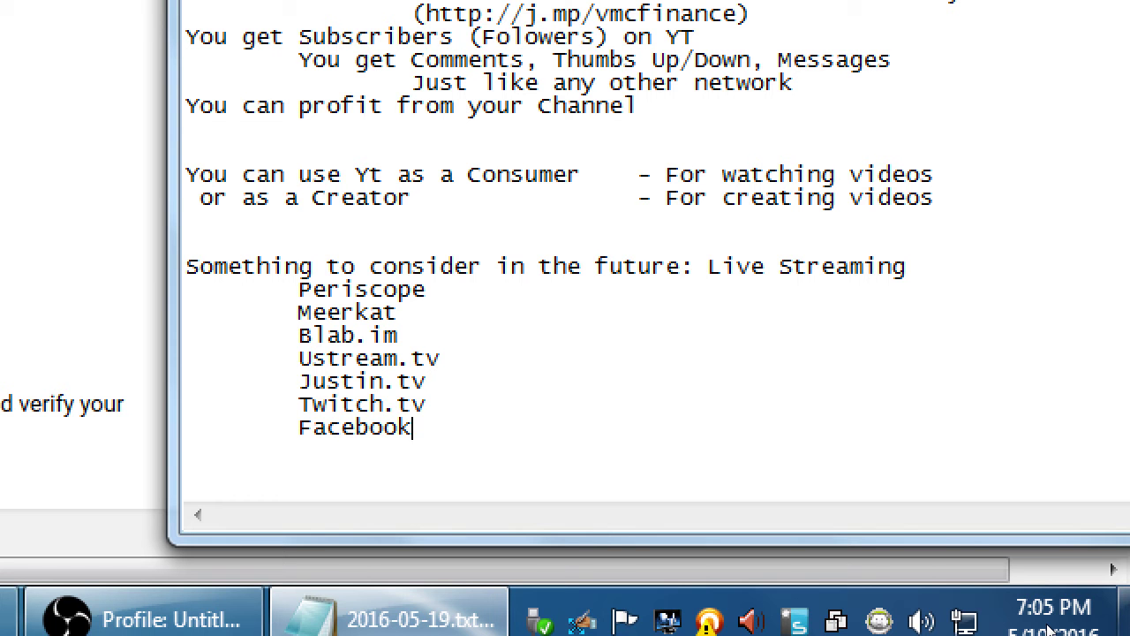
{"action": "key", "text": "Up"}
{"action": "key", "text": "End"}
{"action": "key", "text": "Return"}
{"action": "key", "text": "Tab"}
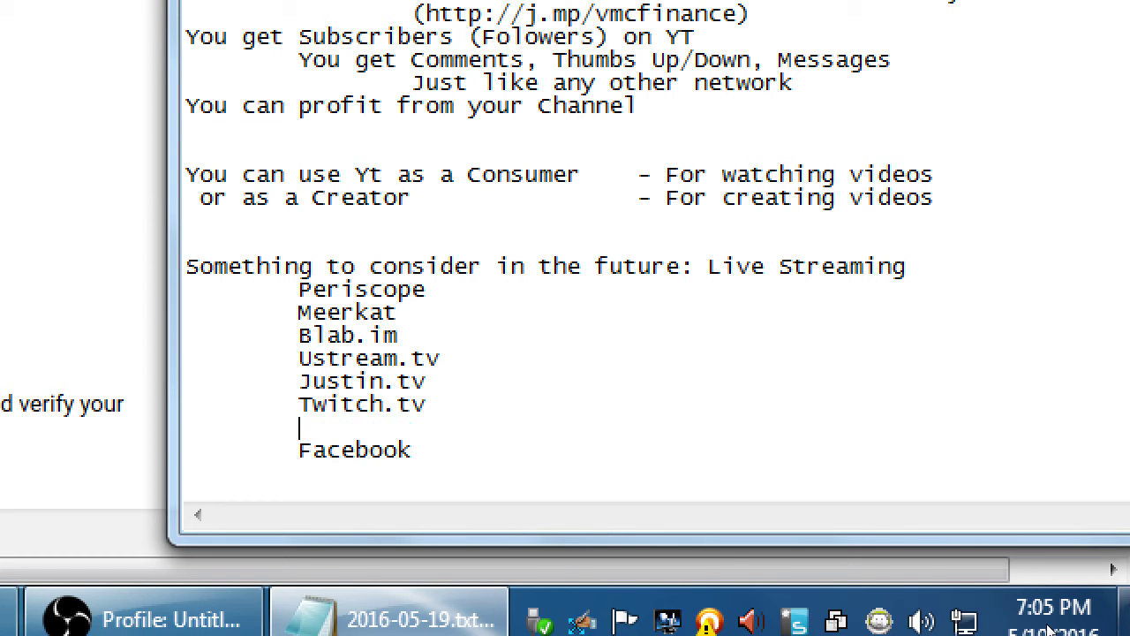
{"action": "type", "text": "YouTube"}
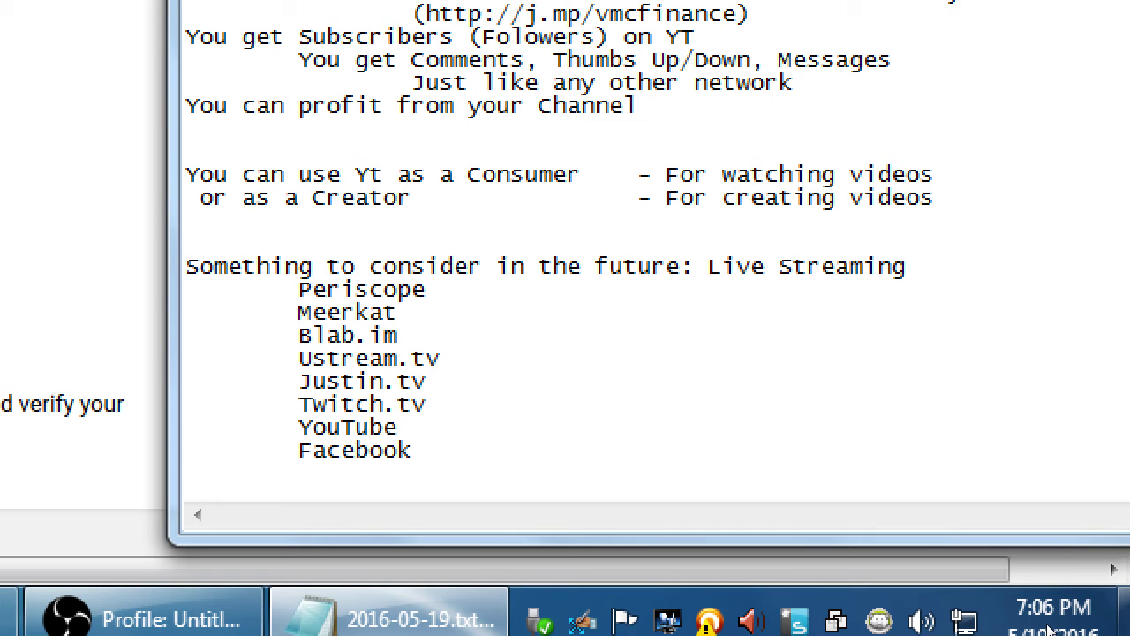
- Start a new indented line below Facebook for notes
{"action": "key", "text": "Down"}
{"action": "key", "text": "Down"}
{"action": "key", "text": "Down"}
{"action": "key", "text": "Down"}
{"action": "key", "text": "Down"}
{"action": "key", "text": "Down"}
{"action": "key", "text": "Down"}
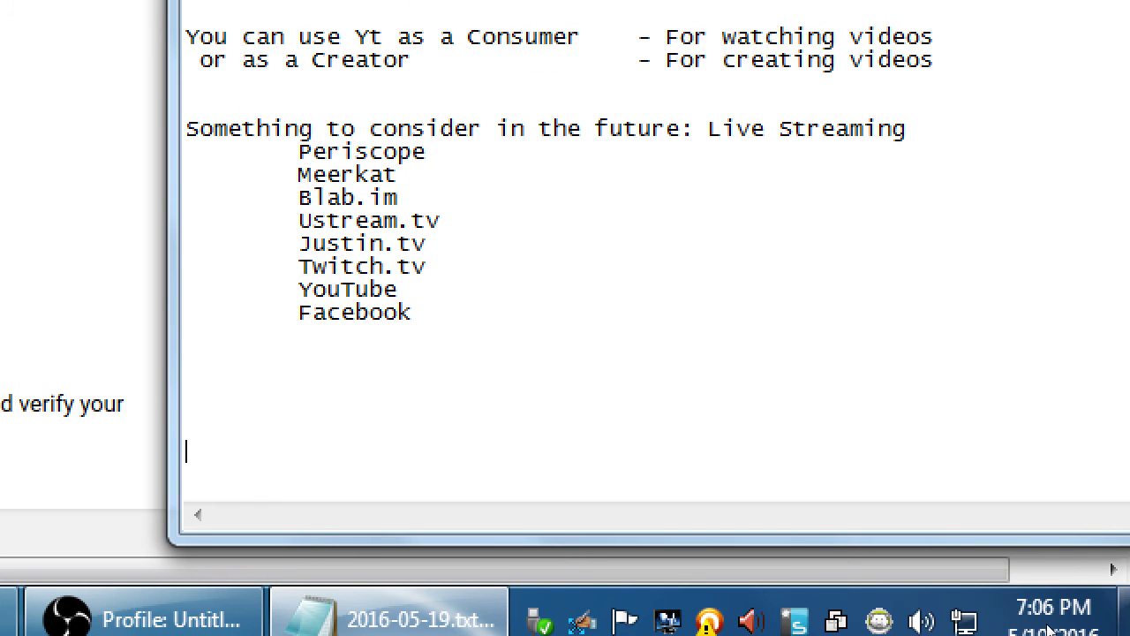
{"action": "key", "text": "Up"}
{"action": "key", "text": "Up"}
{"action": "key", "text": "Up"}
{"action": "key", "text": "Up"}
{"action": "key", "text": "Up"}
{"action": "key", "text": "Up"}
{"action": "key", "text": "End"}
{"action": "key", "text": "Return"}
{"action": "key", "text": "Tab"}
{"action": "key", "text": "Tab"}
{"action": "key", "text": "Up"}
{"action": "key", "text": "Up"}
{"action": "key", "text": "Up"}
{"action": "key", "text": "shift+End"}
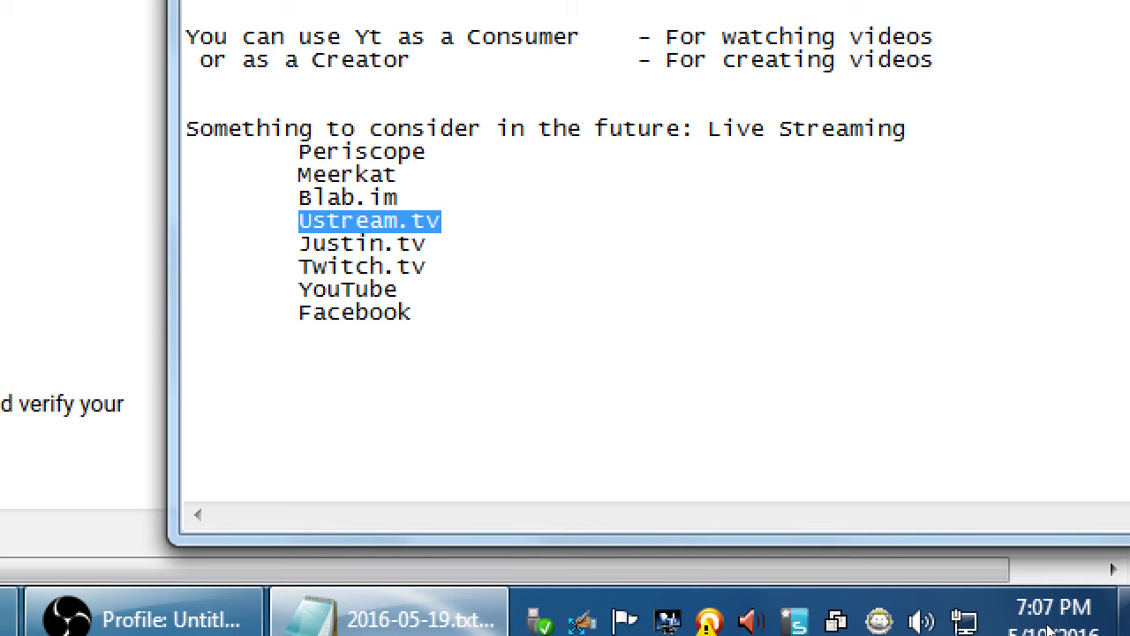
{"action": "key", "text": "super+minus"}
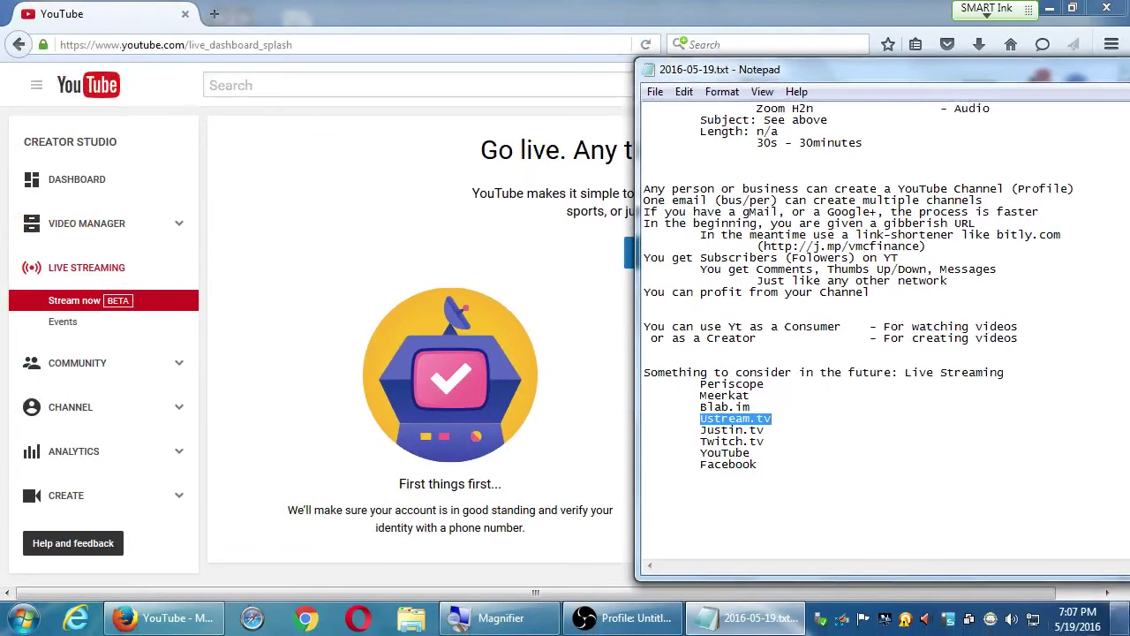
{"action": "left_click", "coordinate": [628, 618]}
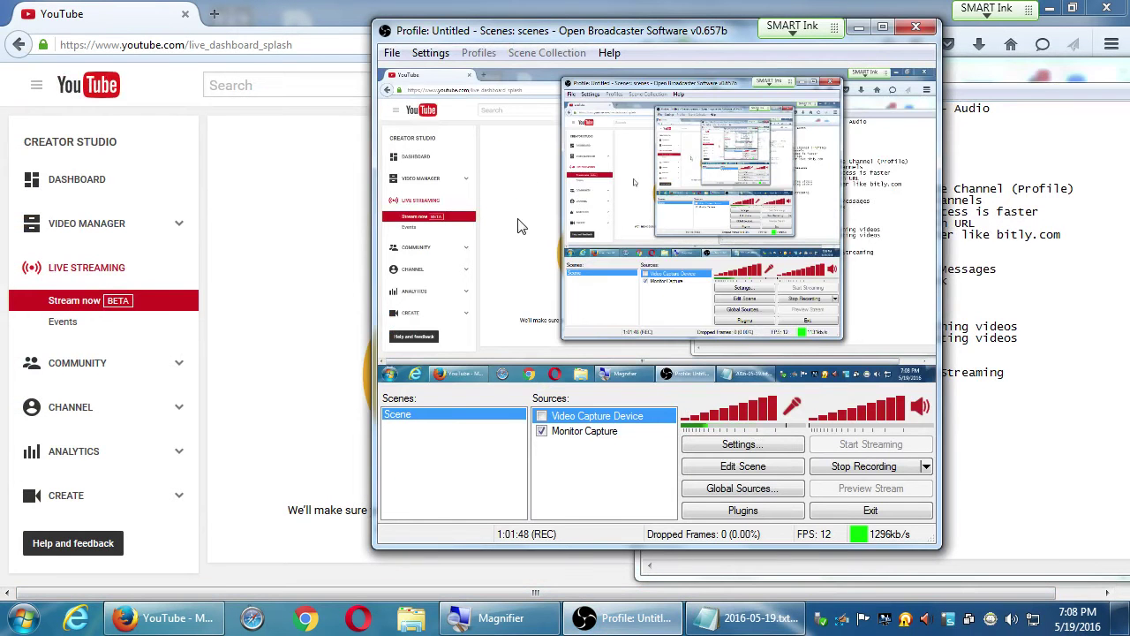
{"action": "left_click", "coordinate": [858, 28]}
{"action": "key", "text": "super+plus"}
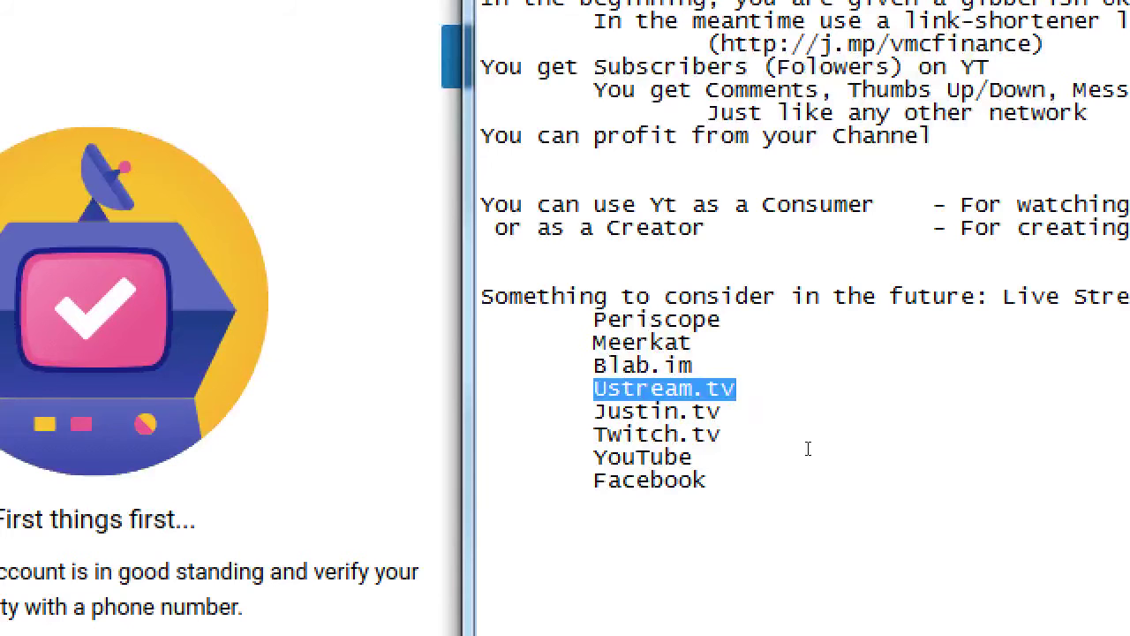
{"action": "left_click", "coordinate": [785, 421]}
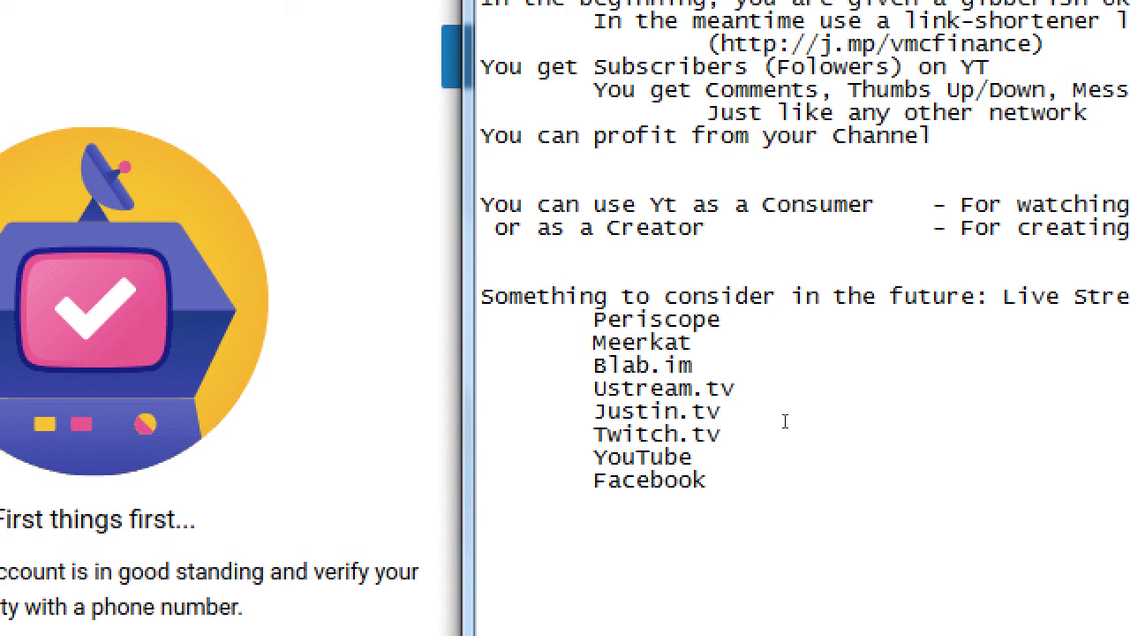
{"action": "left_click", "coordinate": [765, 391]}
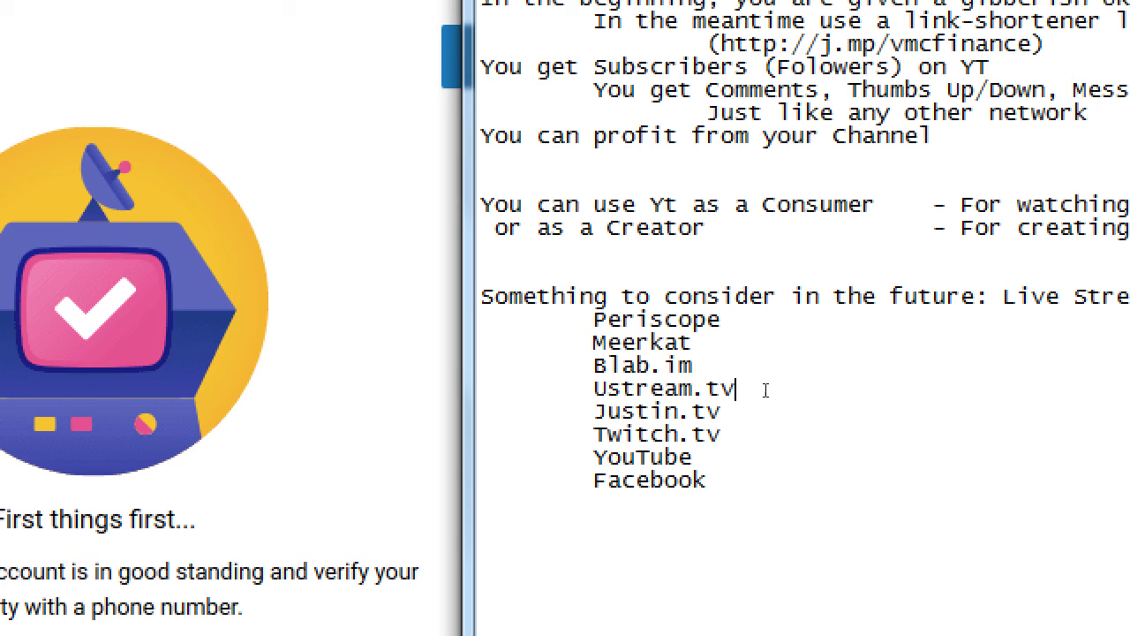
{"action": "left_click", "coordinate": [784, 442]}
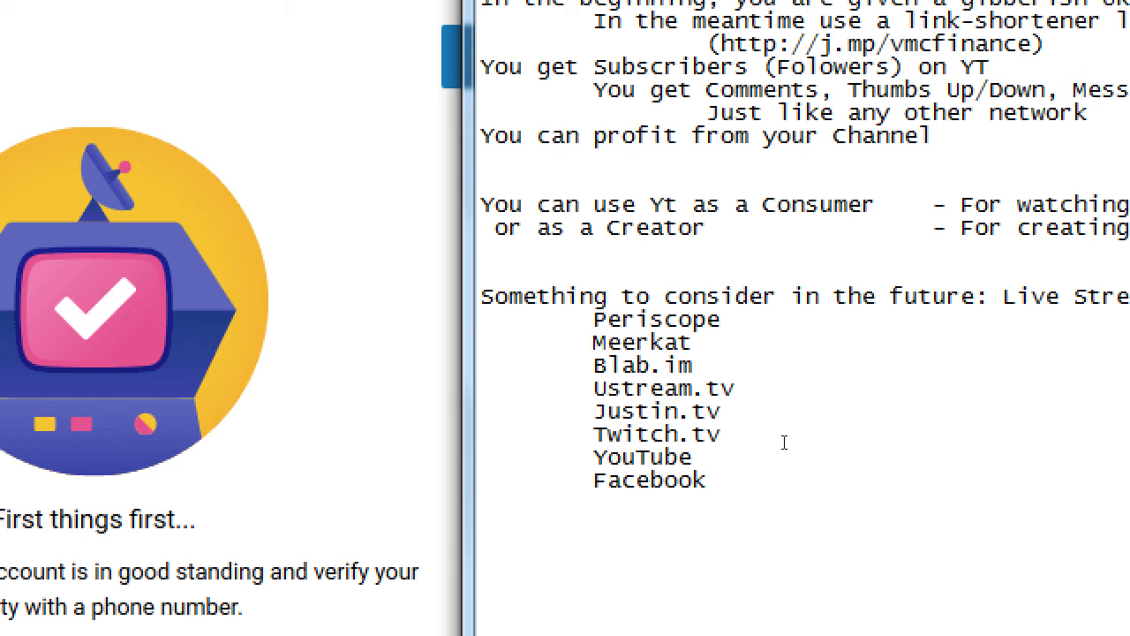
- Type the note 'Live, behind the scenes looks' on the line under Facebook
{"action": "key", "text": "Up"}
{"action": "key", "text": "Up"}
{"action": "key", "text": "Up"}
{"action": "key", "text": "Up"}
{"action": "key", "text": "Up"}
{"action": "key", "text": "Up"}
{"action": "key", "text": "End"}
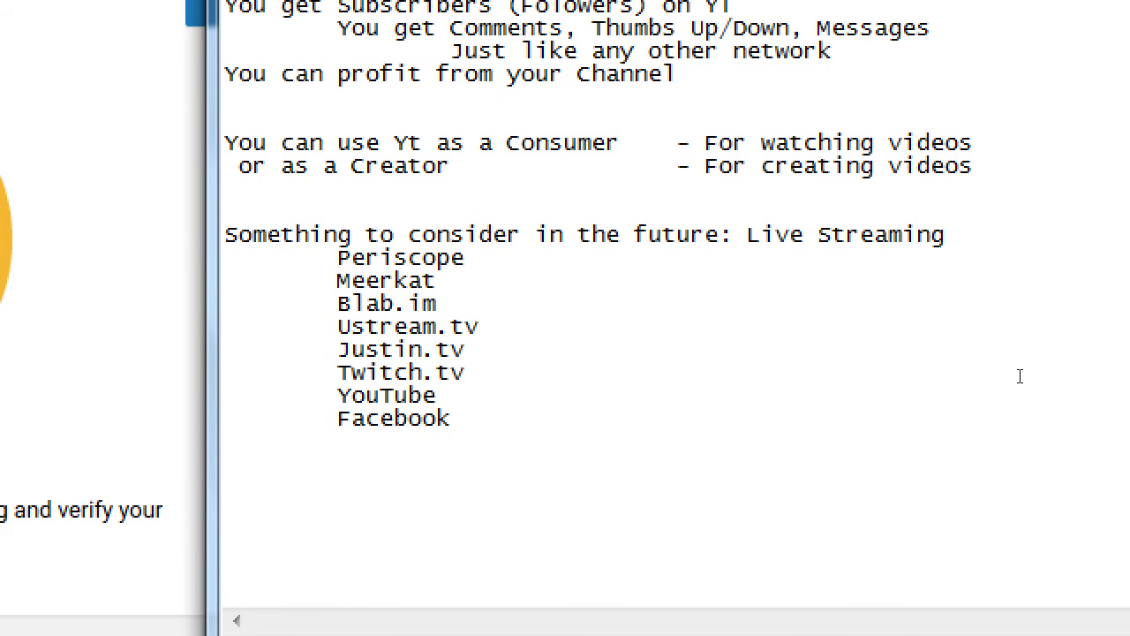
{"action": "key", "text": "ctrl+End"}
{"action": "key", "text": "Up"}
{"action": "key", "text": "Up"}
{"action": "key", "text": "Up"}
{"action": "key", "text": "Up"}
{"action": "key", "text": "Up"}
{"action": "key", "text": "Up"}
{"action": "key", "text": "Up"}
{"action": "key", "text": "Up"}
{"action": "key", "text": "Up"}
{"action": "key", "text": "End"}
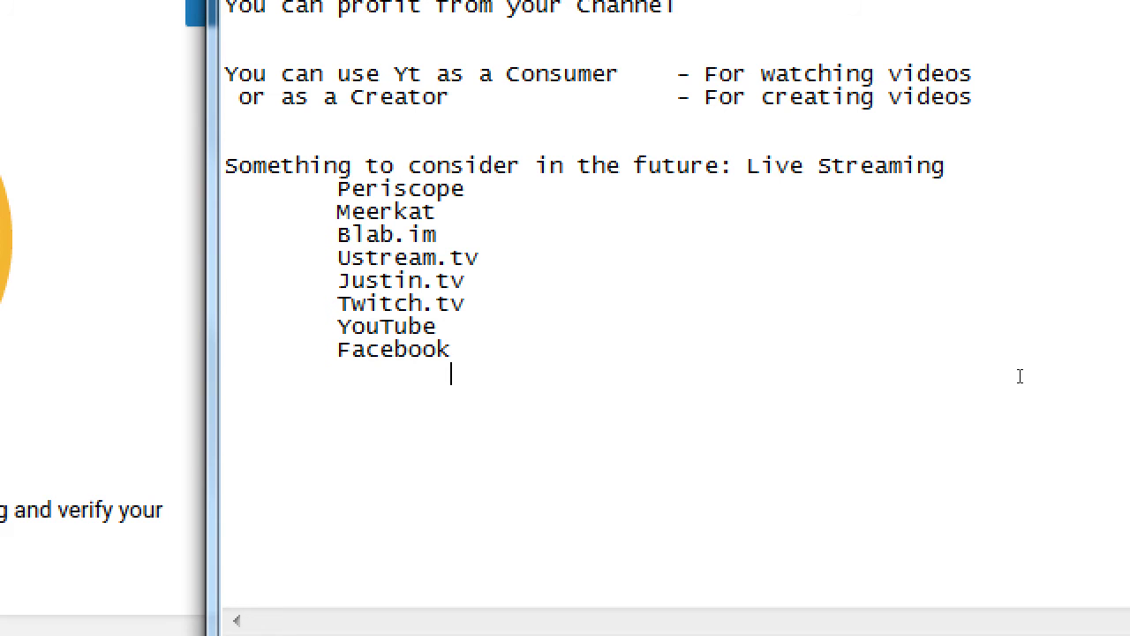
{"action": "type", "text": "Live, behind the sce"}
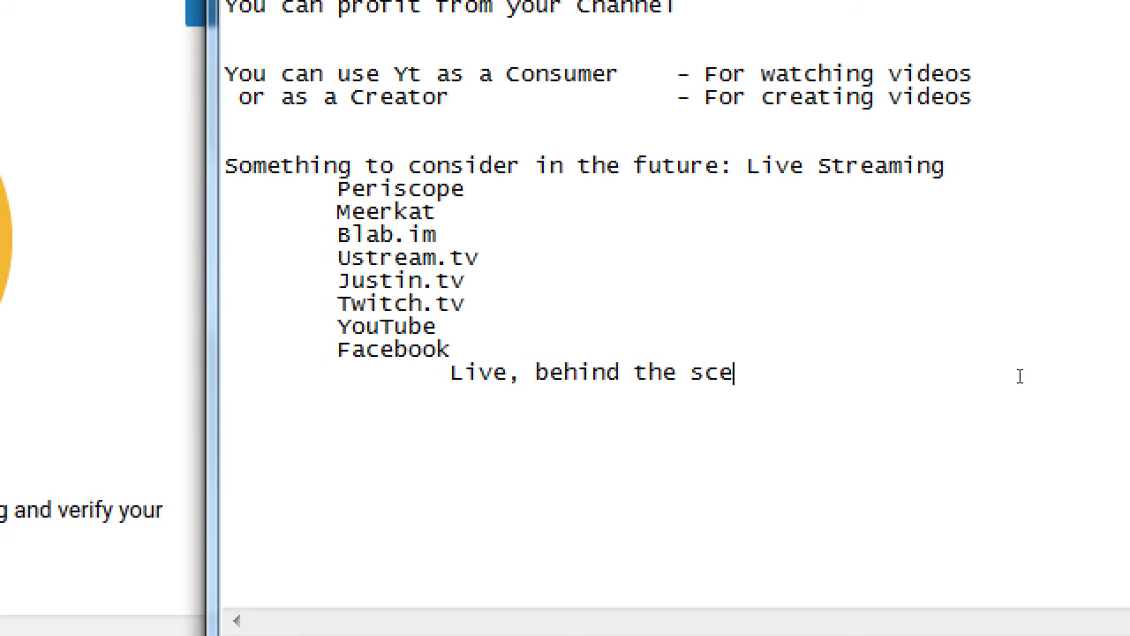
{"action": "type", "text": "nes looks"}
- Add a second deeper-indented note, 'Off the cuff content', below it
{"action": "key", "text": "Return"}
{"action": "key", "text": "Tab"}
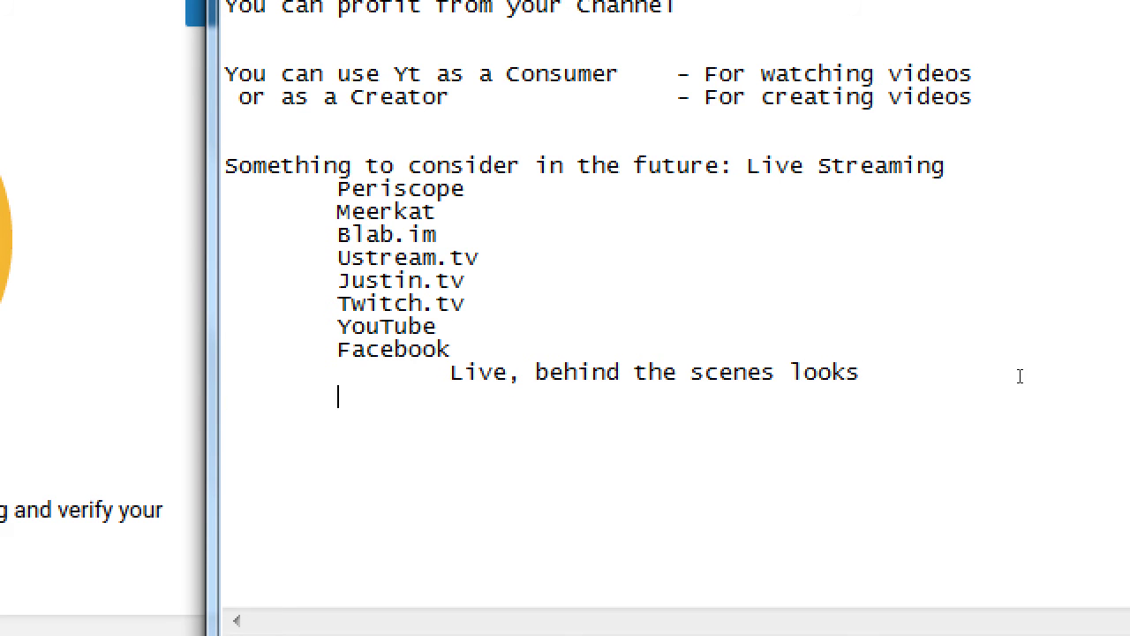
{"action": "key", "text": "Tab"}
{"action": "type", "text": "Off the c"}
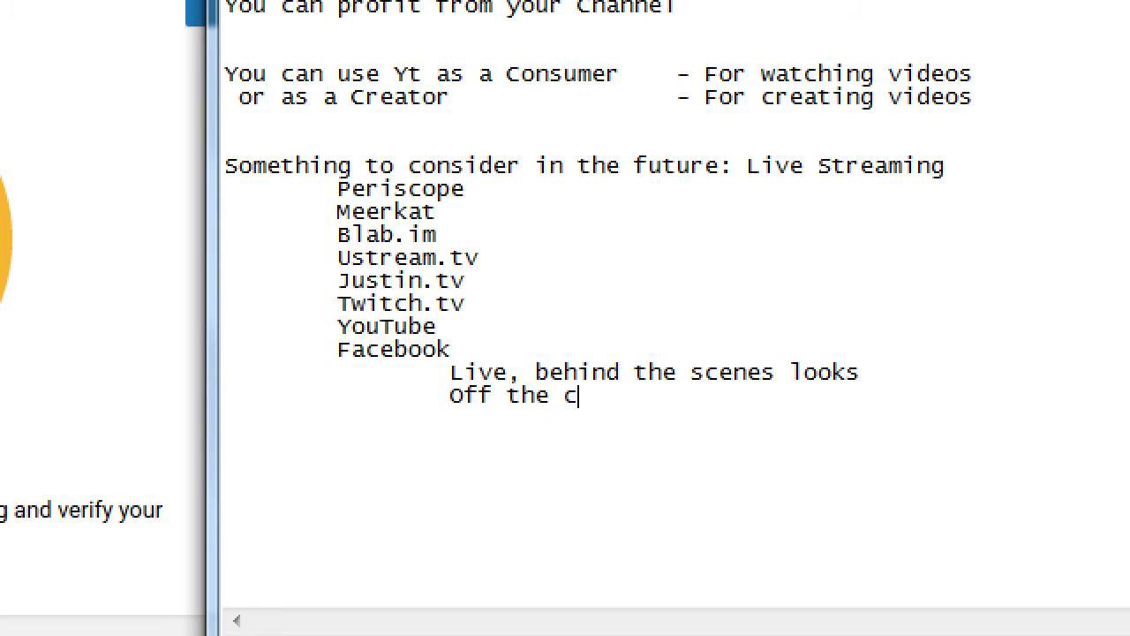
{"action": "type", "text": "uff content"}
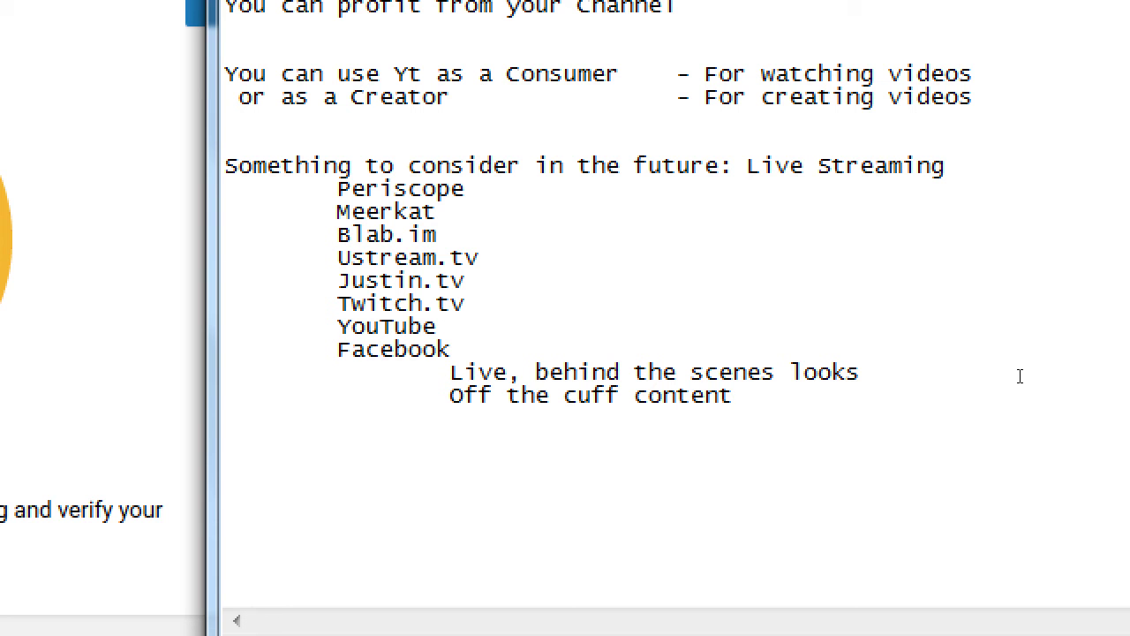
- Add the indented note 'Q/A' below 'Off the cuff content' and reset the screen magnifier
{"action": "key", "text": "Tab"}
{"action": "key", "text": "Tab"}
{"action": "type", "text": "a"}
{"action": "key", "text": "BackSpace"}
{"action": "type", "text": "Q/A"}
{"action": "key", "text": "super+minus"}
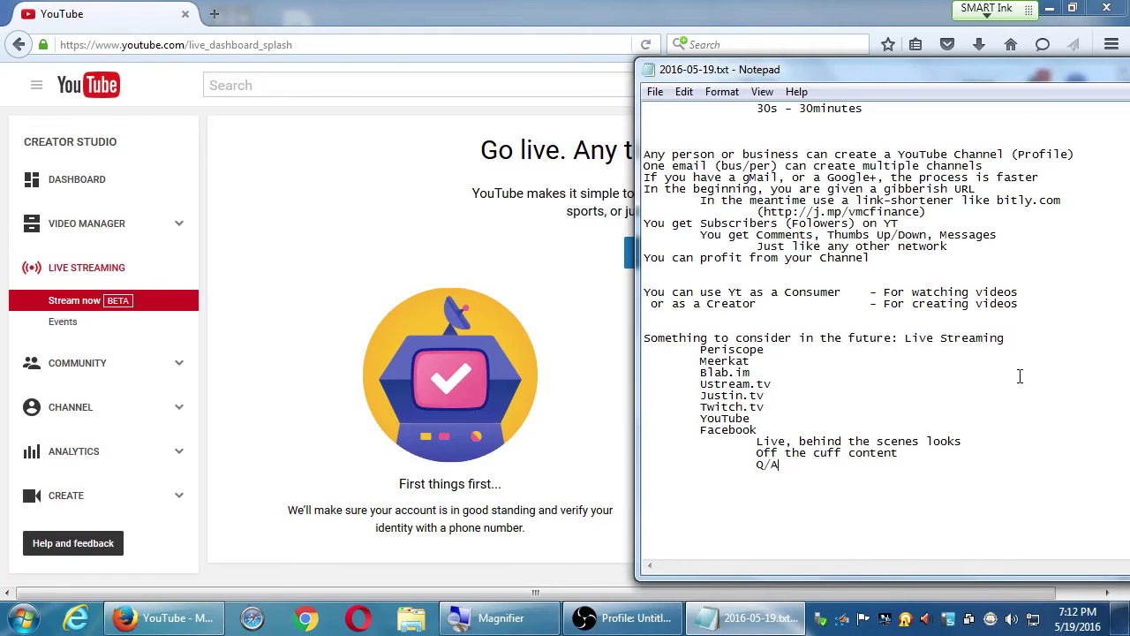
- Select the live streaming section from its heading through Q/A, then magnify the screen
{"action": "left_click", "coordinate": [645, 337], "text": "shift"}
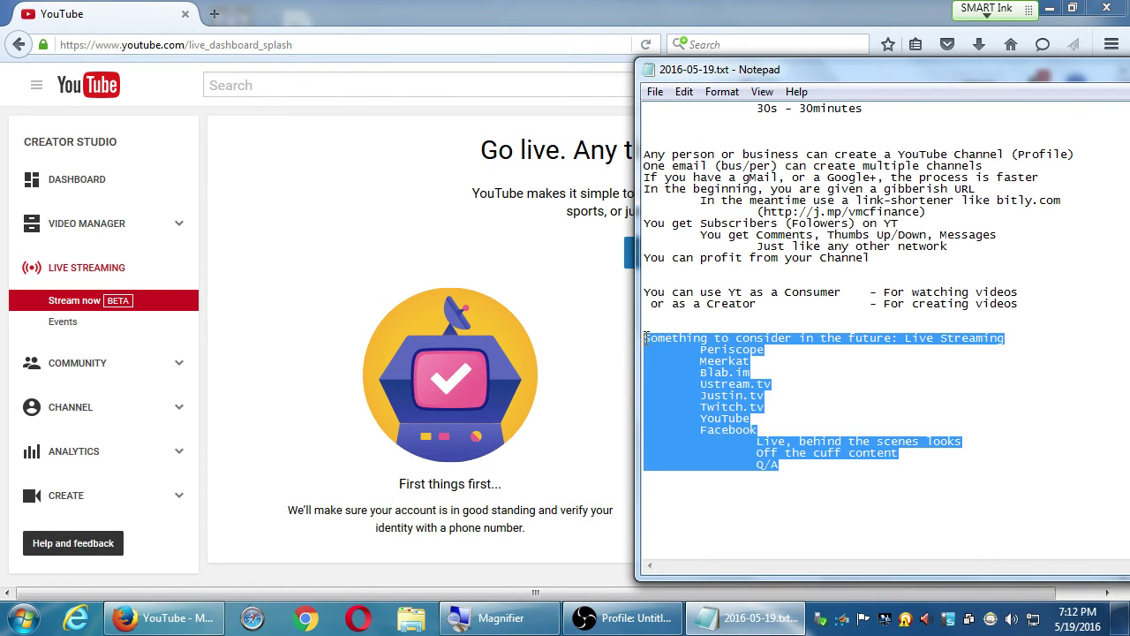
{"action": "key", "text": "super+plus"}
- Bring YouTube's Go live page to the front via Stream now, briefly showing then hiding OBS
{"action": "left_click", "coordinate": [24, 302]}
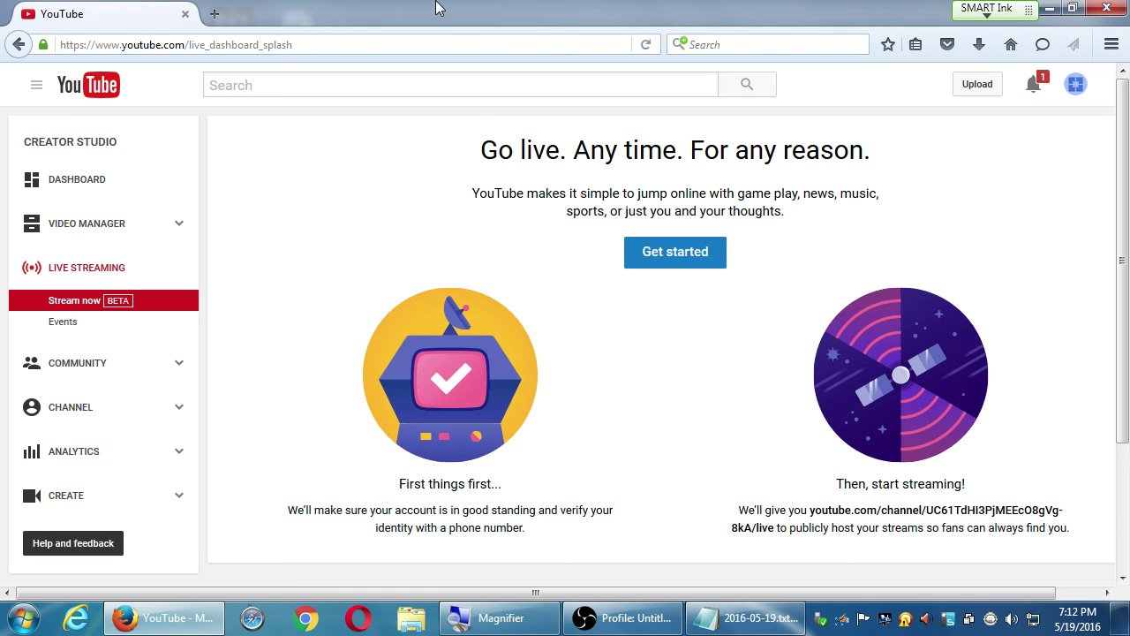
{"action": "left_click", "coordinate": [631, 621]}
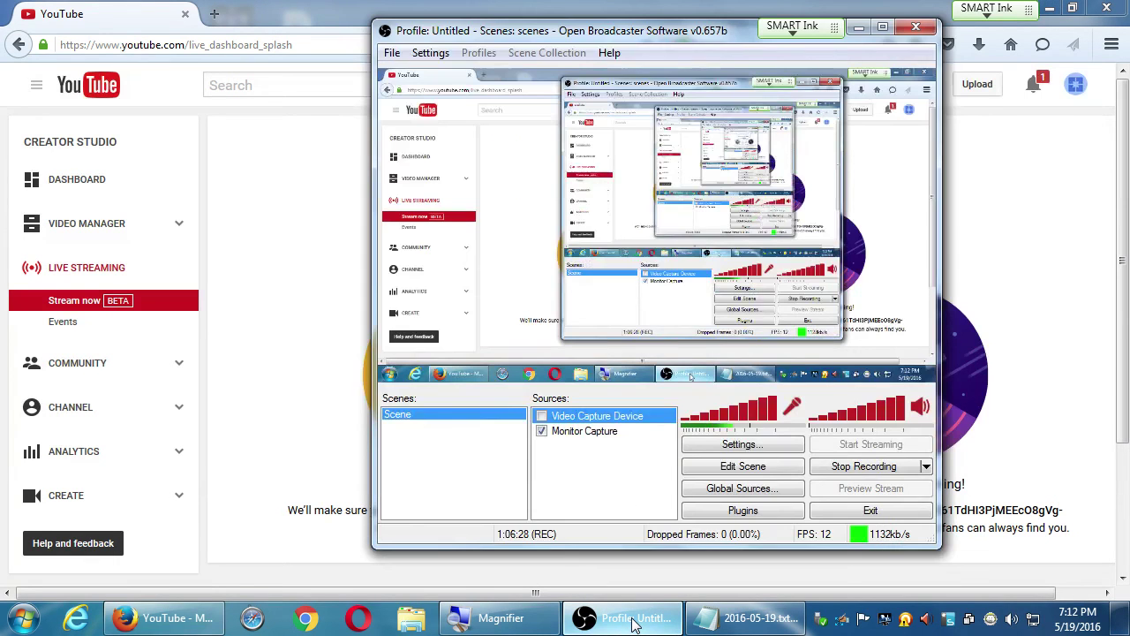
{"action": "left_click", "coordinate": [623, 619]}
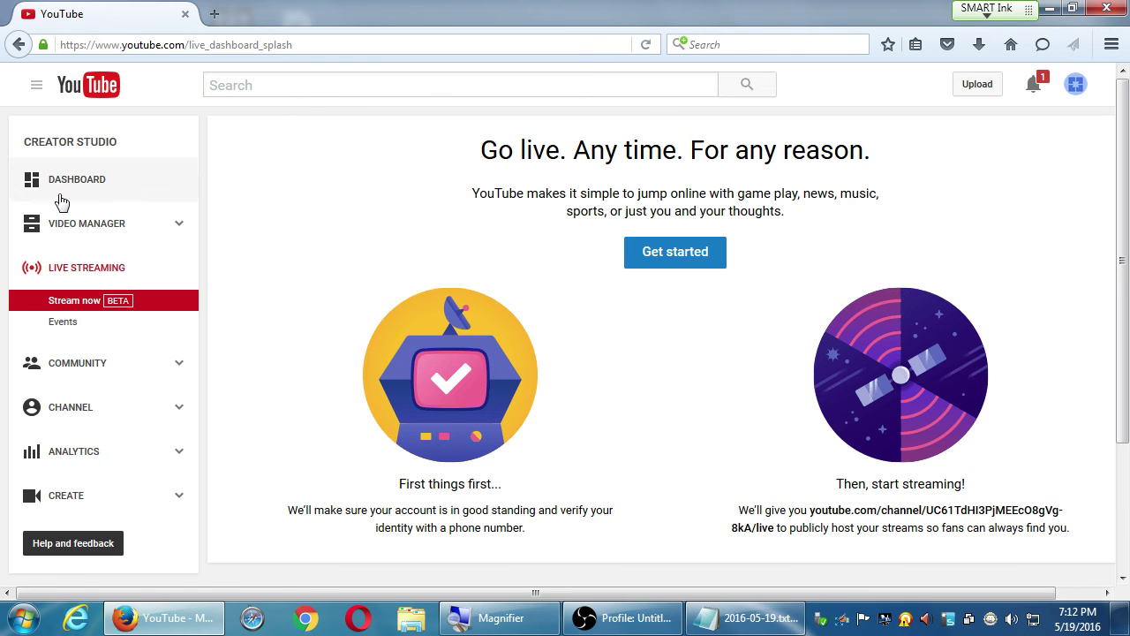
- Open Video Manager to list the single Motorola Moto E video and zoom in on its 17 views
{"action": "left_click", "coordinate": [84, 225]}
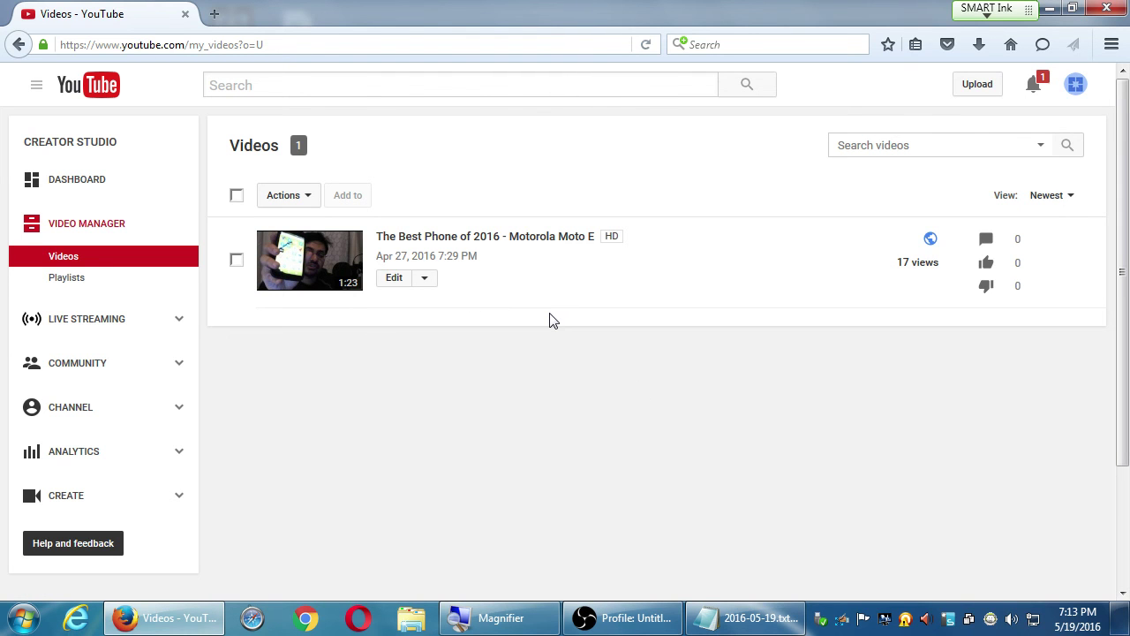
{"action": "key", "text": "super+plus"}
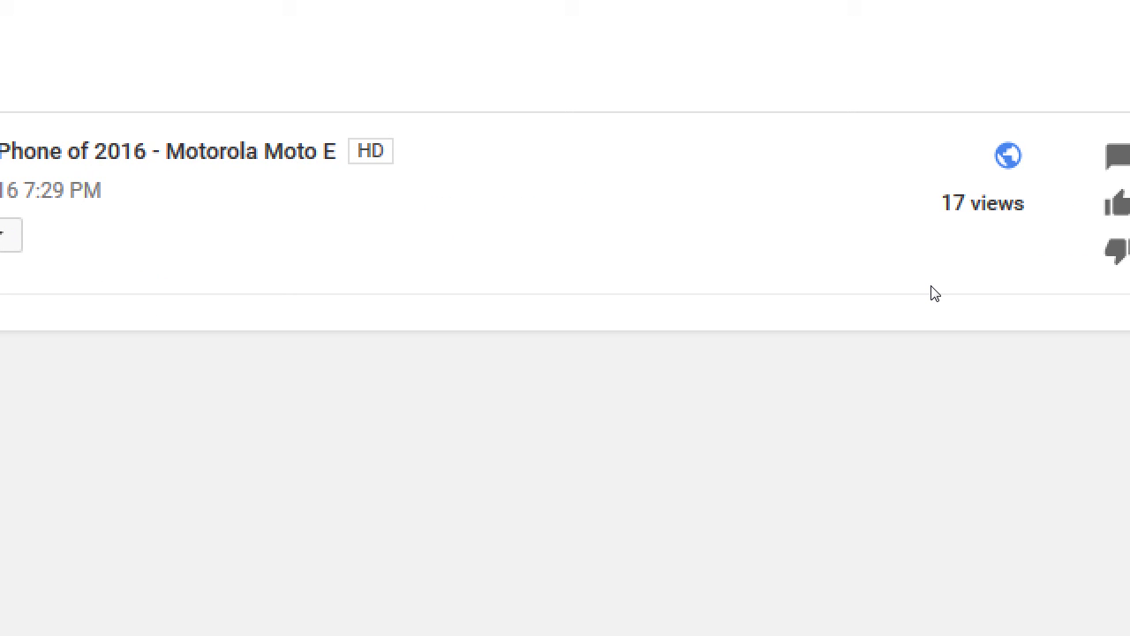
{"action": "key", "text": "super+minus"}
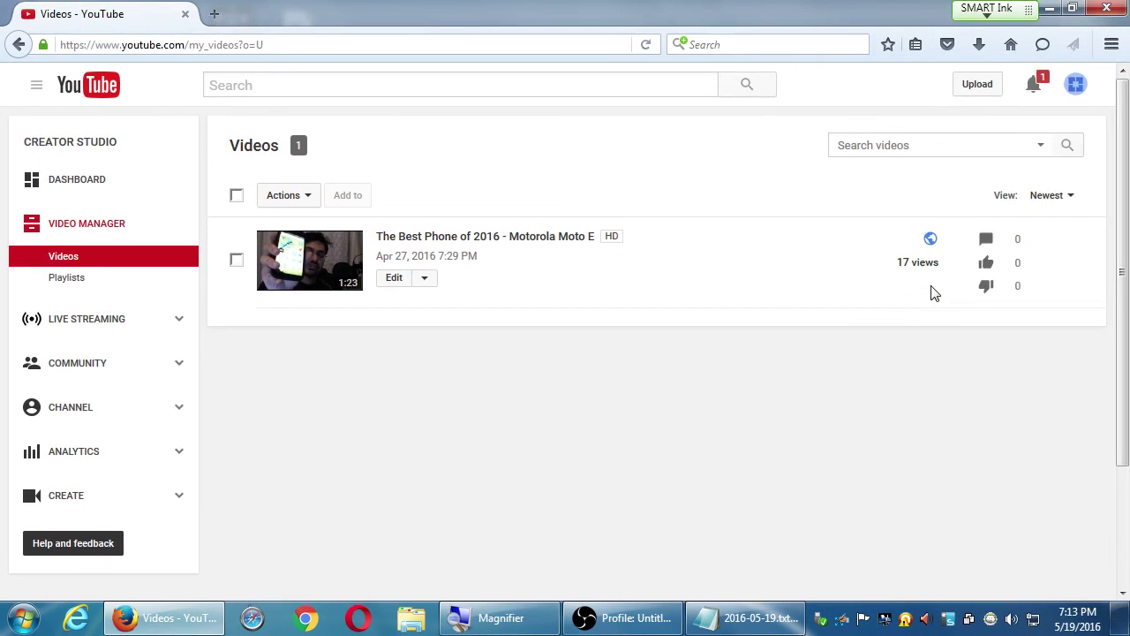